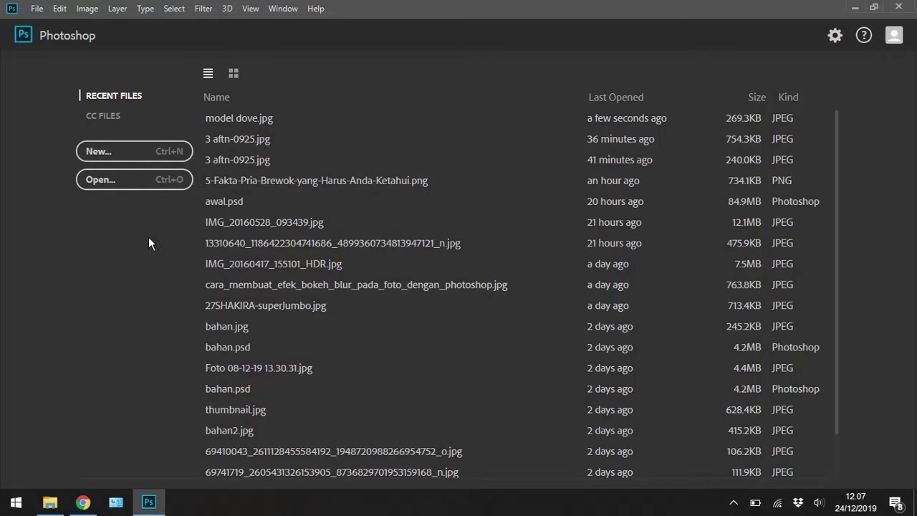
# Open the portrait photo model dove.jpg from the start screen
pyautogui.click(158, 185)
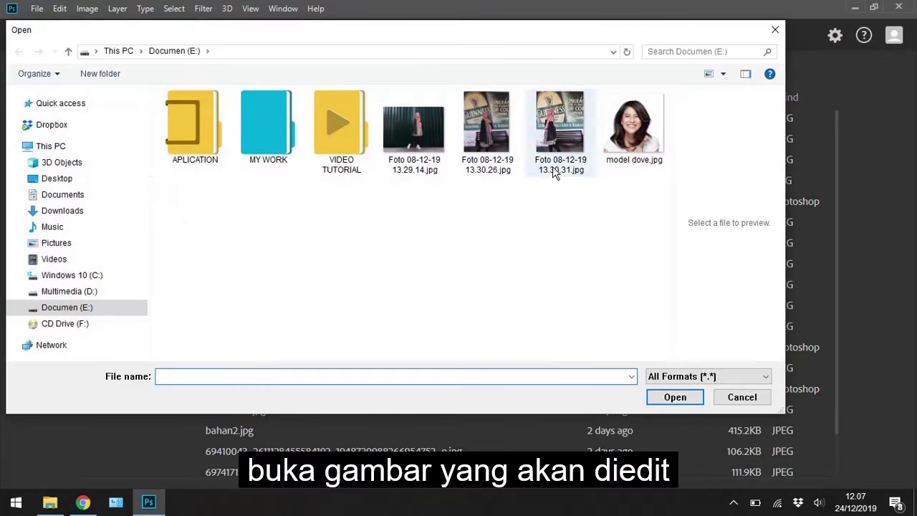
pyautogui.click(643, 116)
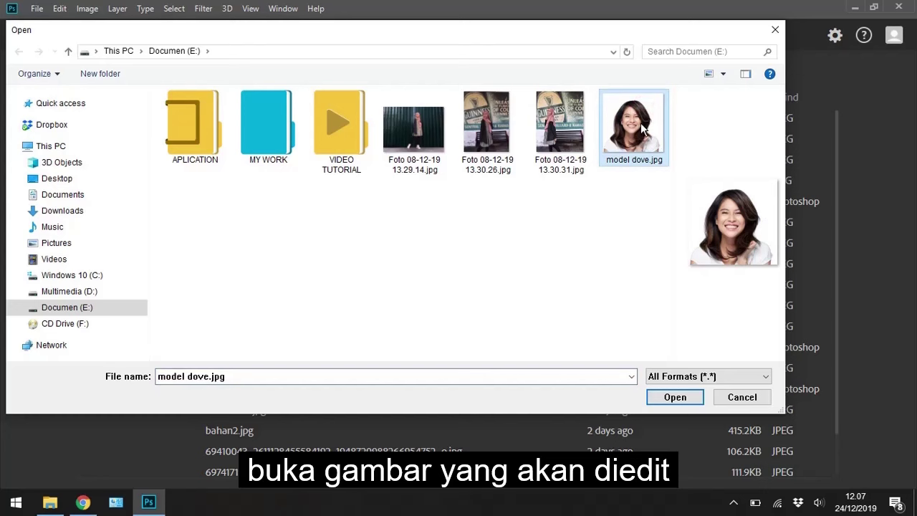
pyautogui.click(675, 398)
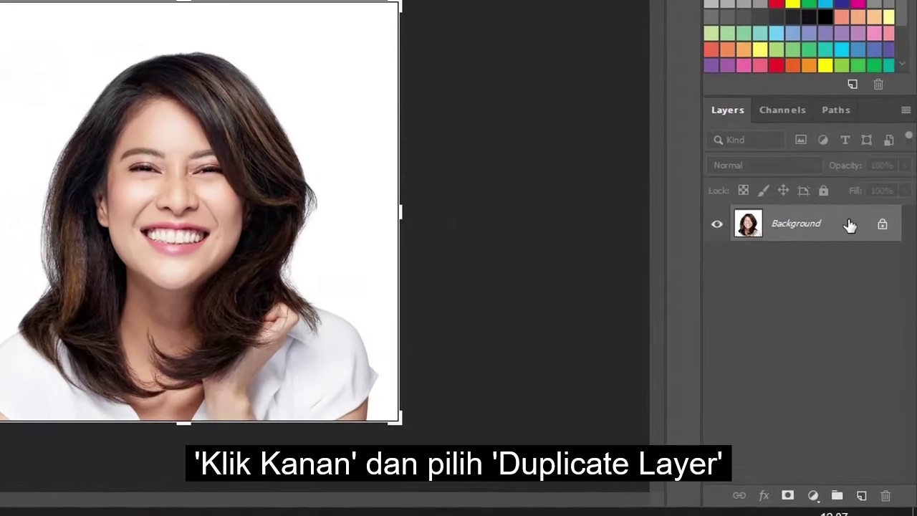
# Duplicate the Background layer into a Background copy layer
pyautogui.rightClick(850, 226)
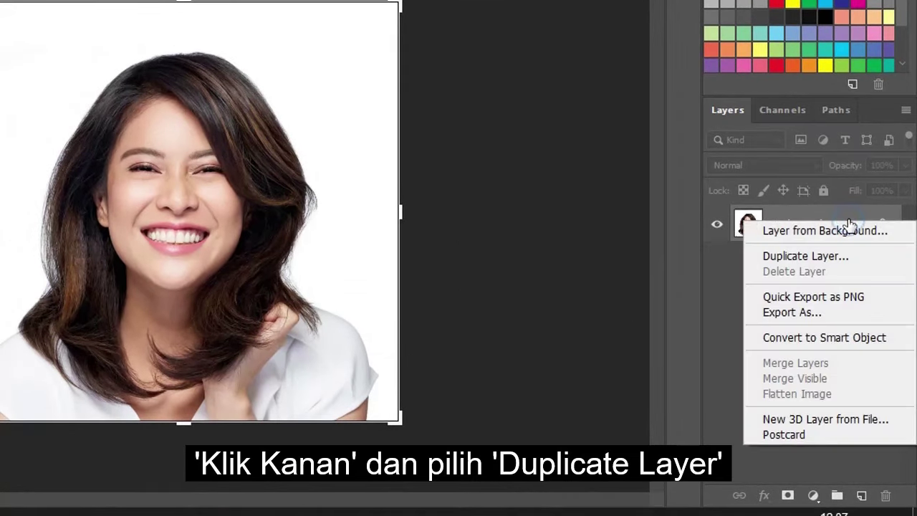
pyautogui.click(868, 258)
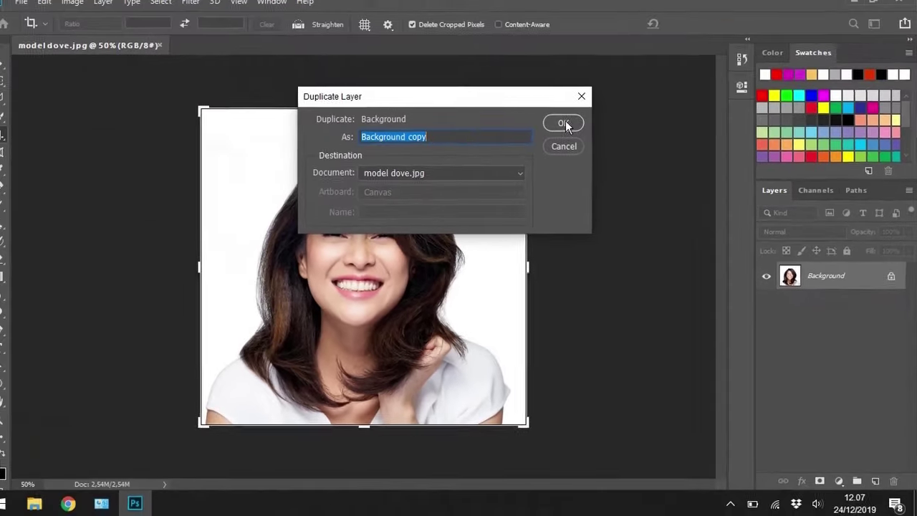
pyautogui.click(572, 129)
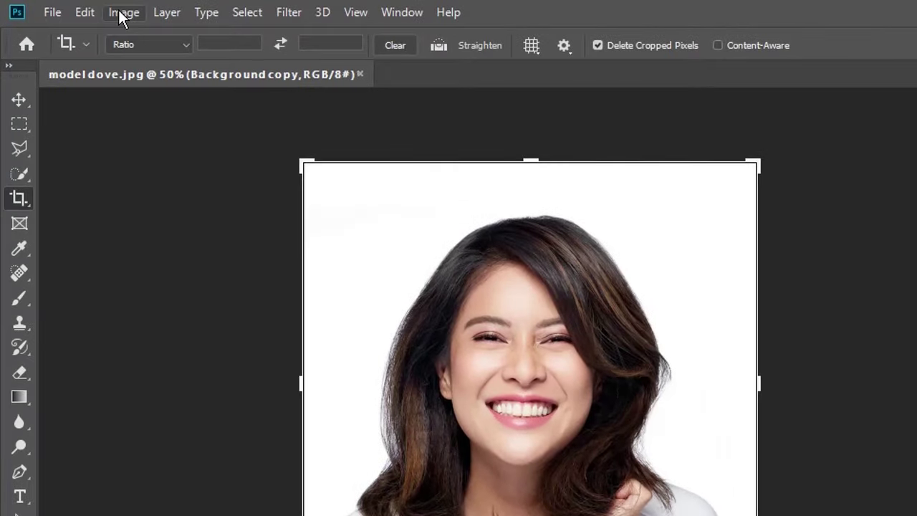
pyautogui.click(86, 9)
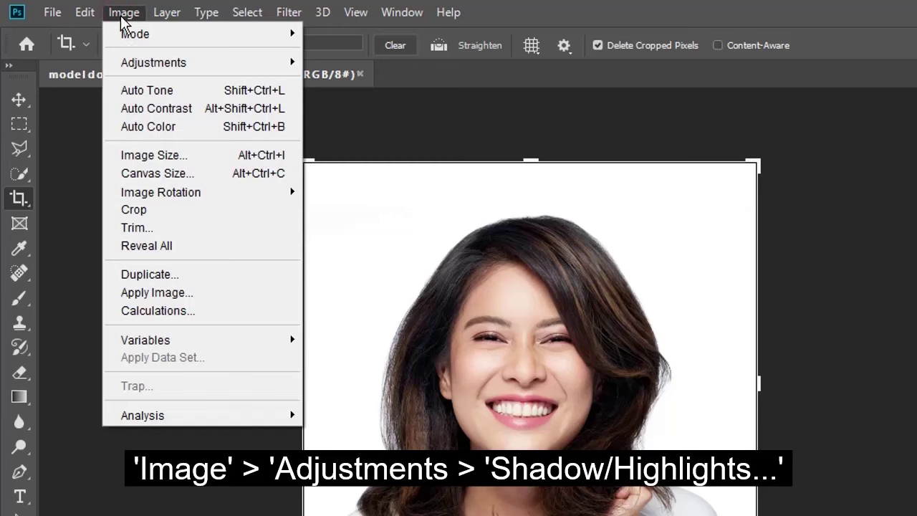
# Apply Shadows/Highlights to Background copy with Shadows Amount 35% and Highlights Amount 0%
pyautogui.click(204, 63)
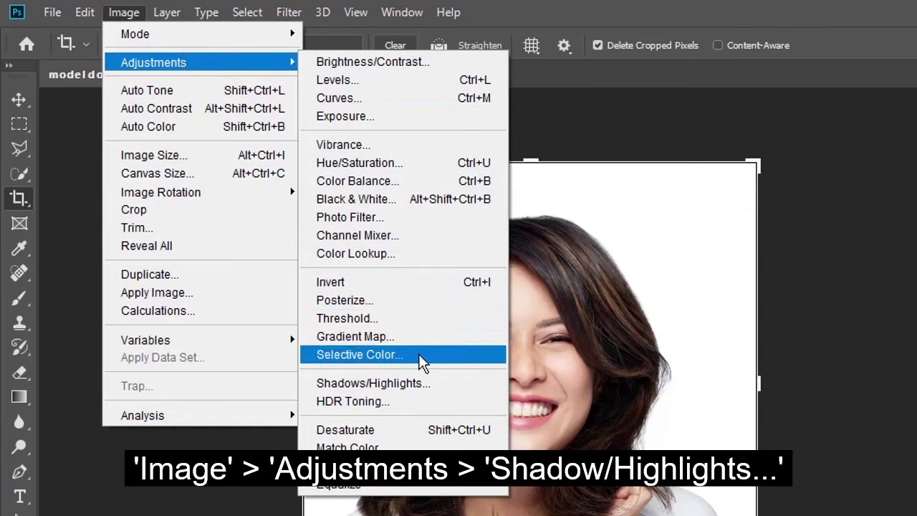
pyautogui.click(441, 385)
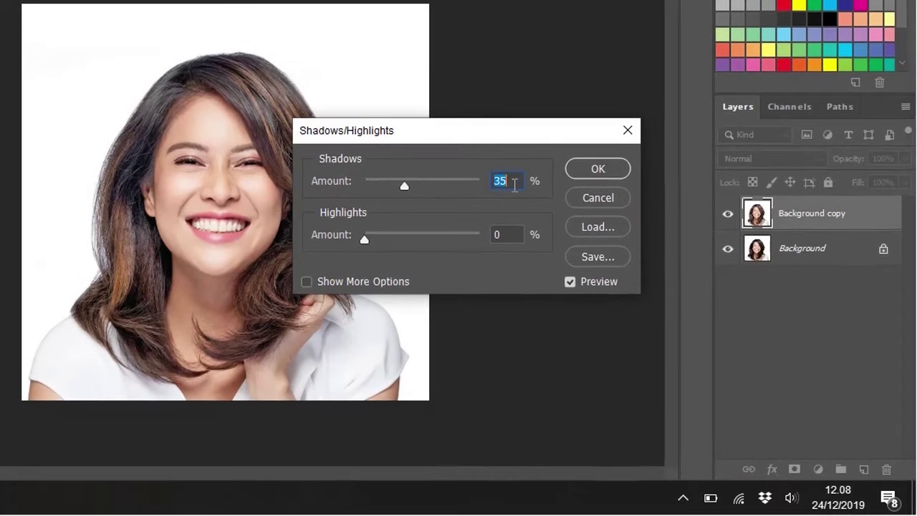
pyautogui.click(514, 185)
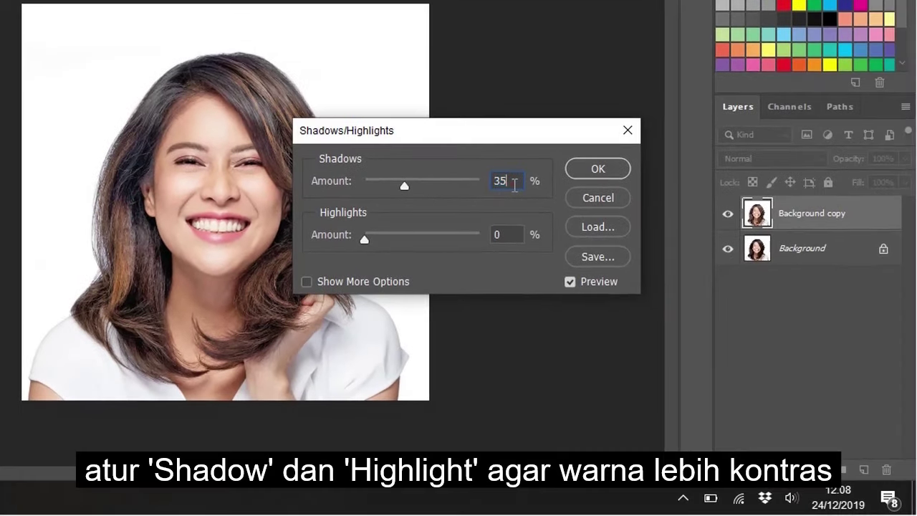
pyautogui.moveTo(519, 181); pyautogui.dragTo(424, 185)
pyautogui.write('35')
pyautogui.moveTo(515, 232); pyautogui.dragTo(437, 228)
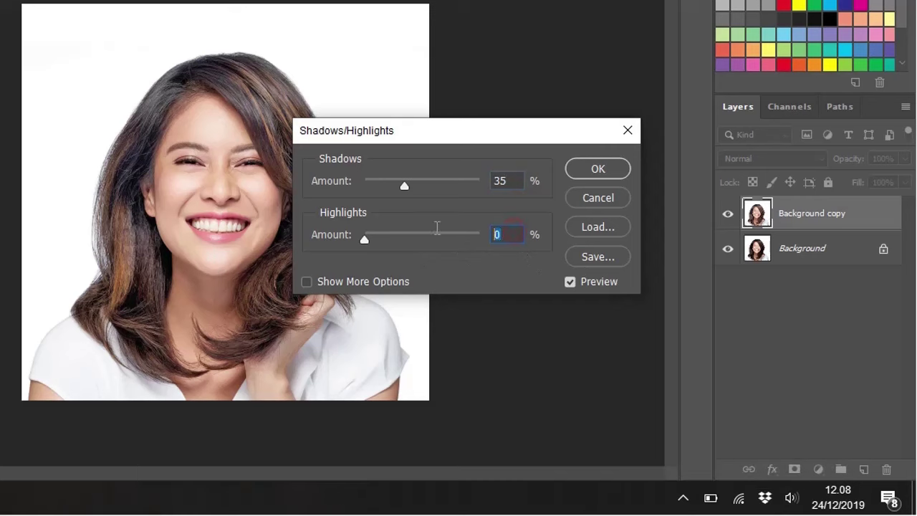
pyautogui.click(599, 171)
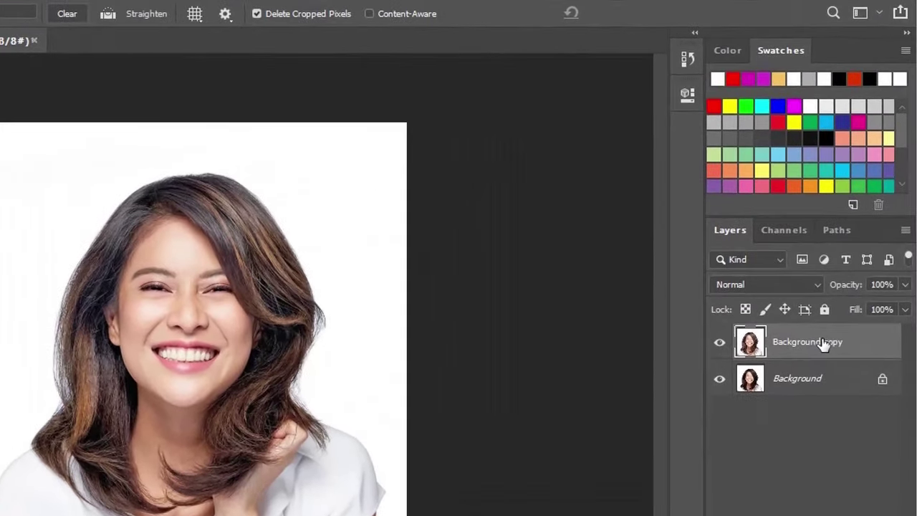
# Duplicate Background copy into Background copy 2 at the top of the stack
pyautogui.rightClick(828, 344)
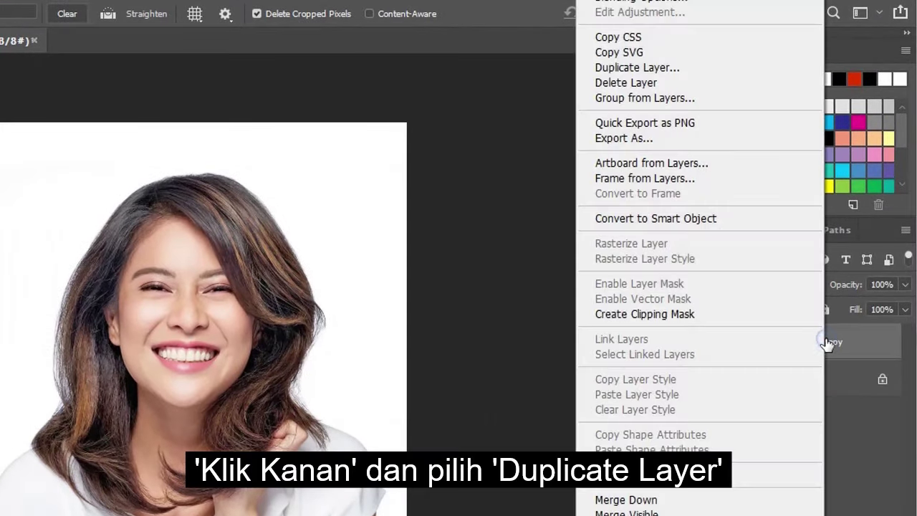
pyautogui.click(690, 72)
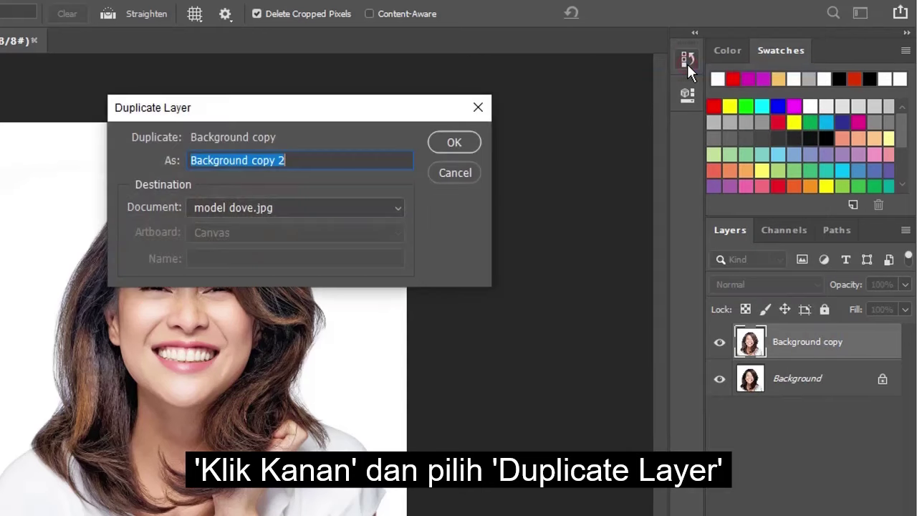
pyautogui.click(461, 145)
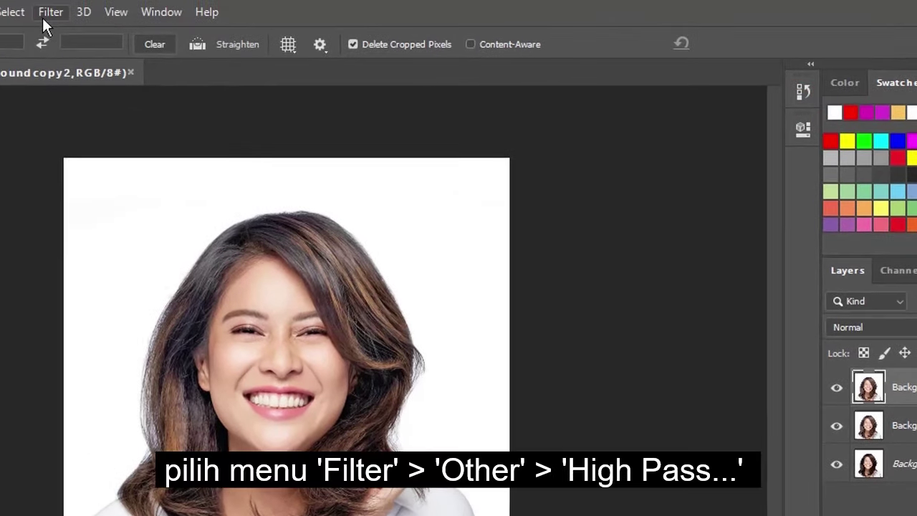
pyautogui.click(43, 14)
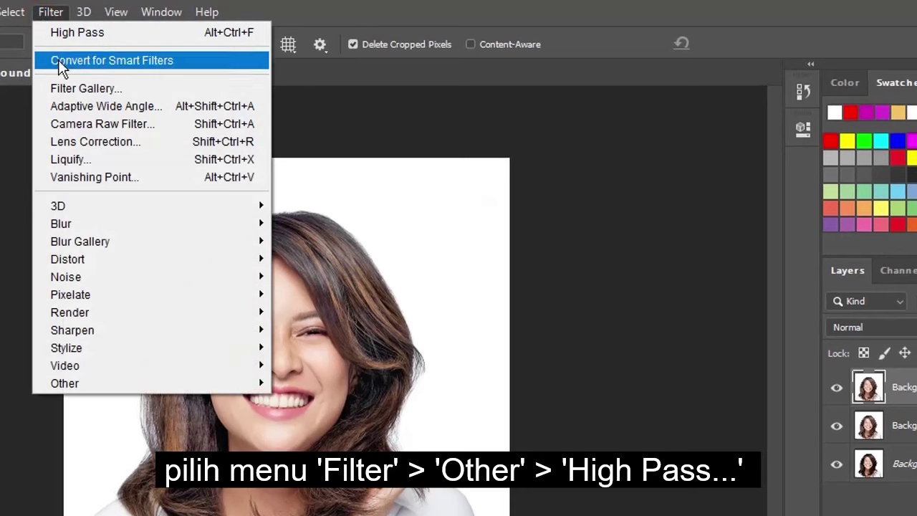
pyautogui.moveTo(151, 383)
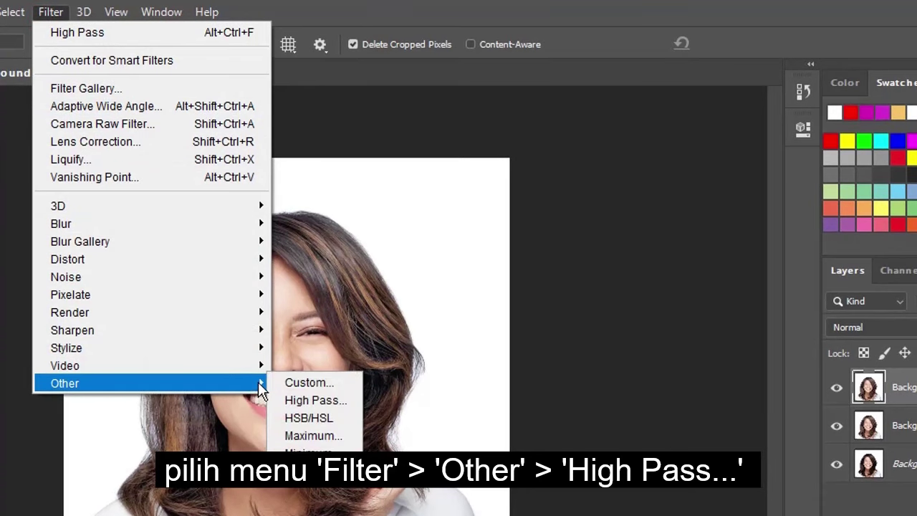
# Apply a High Pass filter with a 2-pixel radius to Background copy 2
pyautogui.click(344, 400)
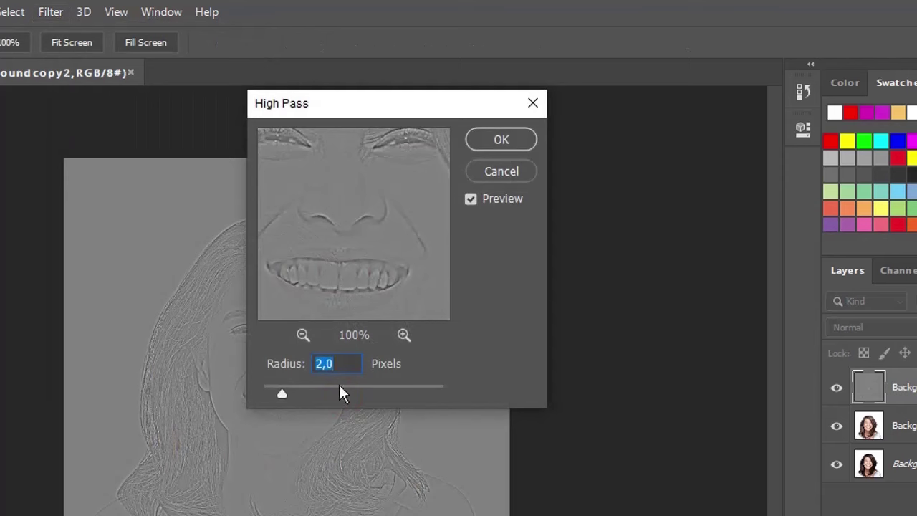
pyautogui.click(348, 364)
pyautogui.moveTo(348, 366); pyautogui.dragTo(256, 366)
pyautogui.write('2')
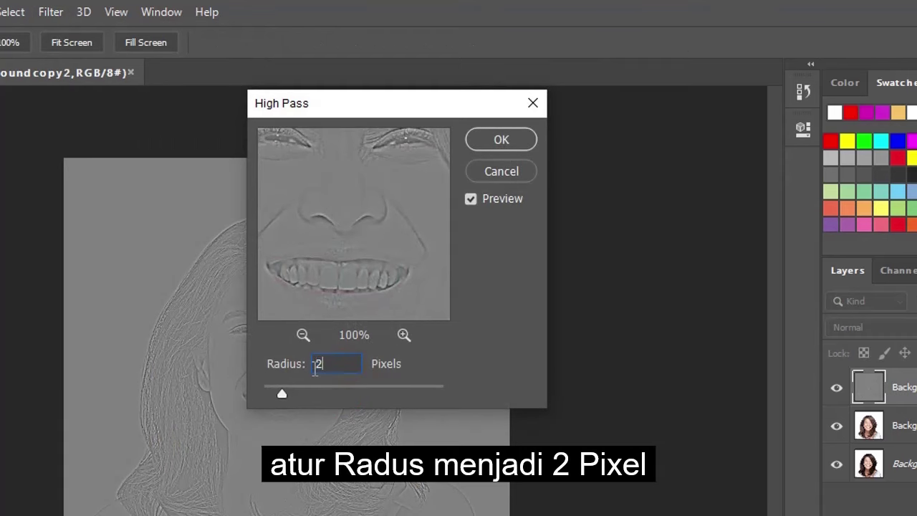
pyautogui.click(498, 141)
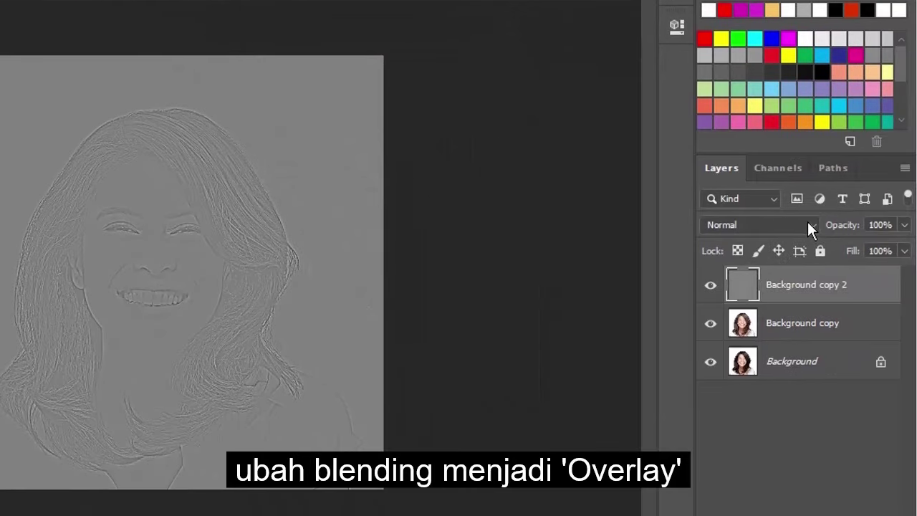
pyautogui.click(809, 224)
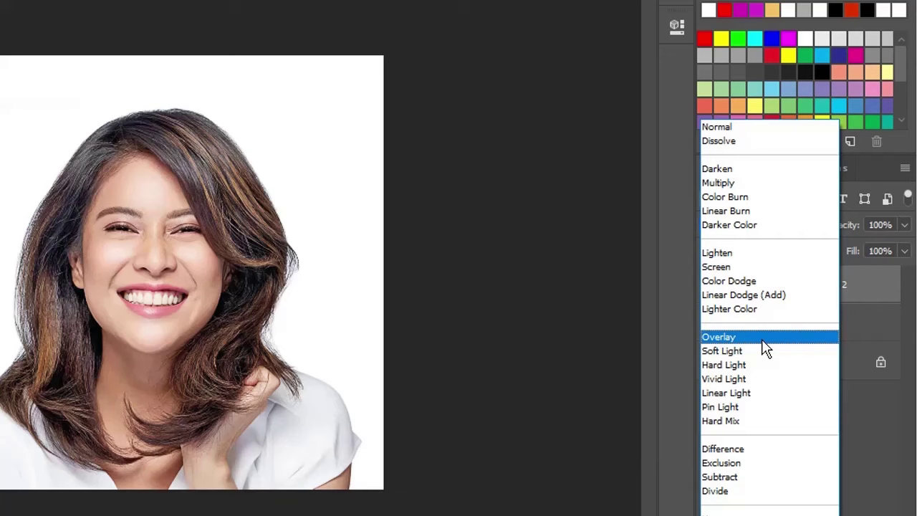
# Set the High Pass layer to Overlay and merge it with Background copy
pyautogui.click(764, 339)
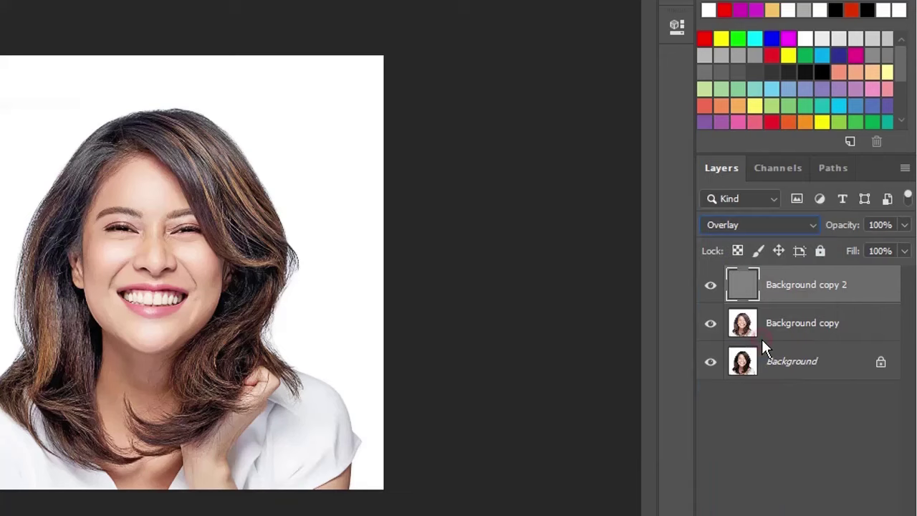
pyautogui.keyDown('shift'); pyautogui.click(840, 326); pyautogui.keyUp('shift')
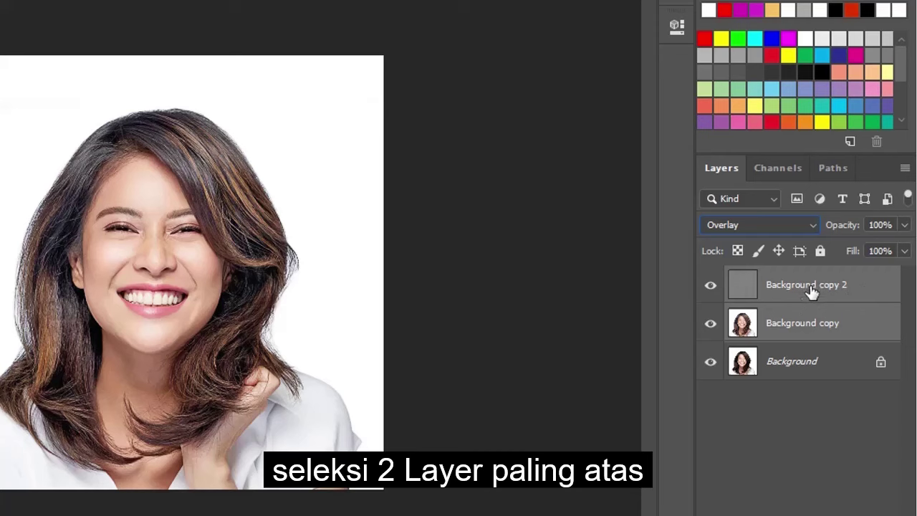
pyautogui.rightClick(813, 299)
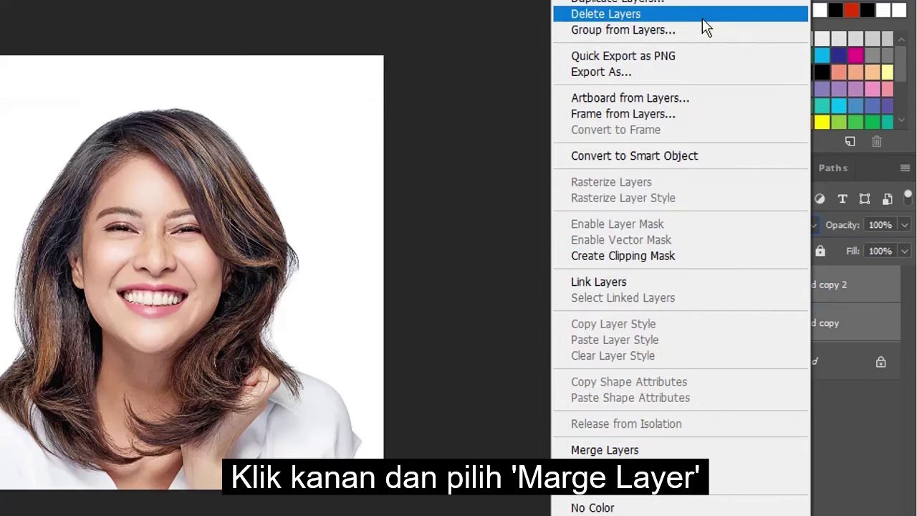
pyautogui.click(640, 452)
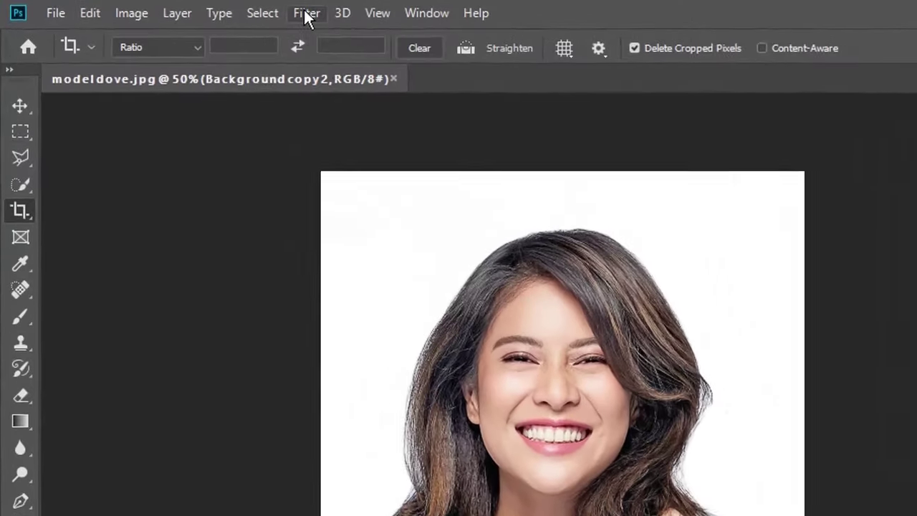
# Apply Unsharp Mask with Amount 100%, Radius 2.0 pixels and Threshold 0
pyautogui.click(203, 8)
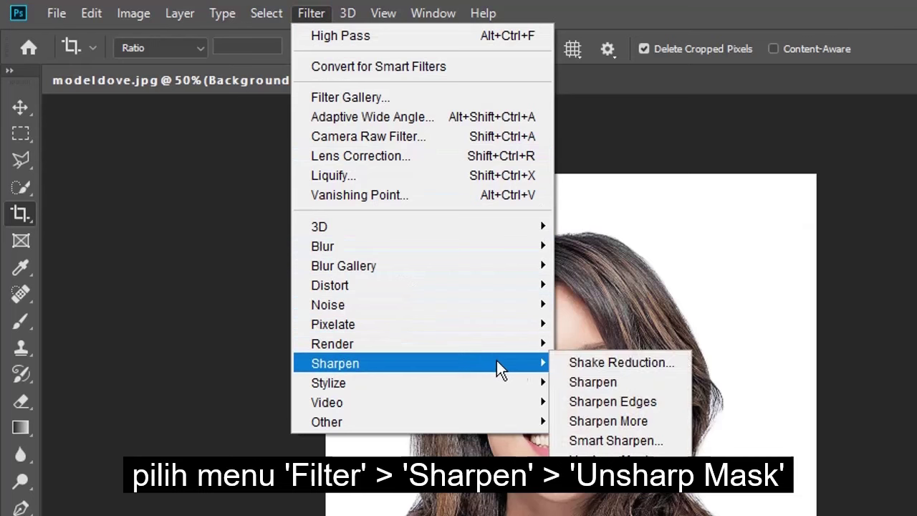
pyautogui.moveTo(336, 363)
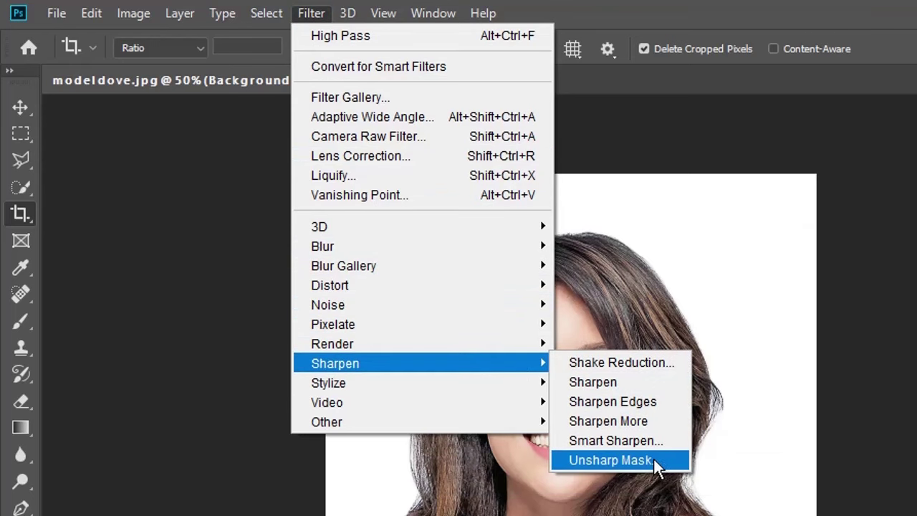
pyautogui.click(654, 458)
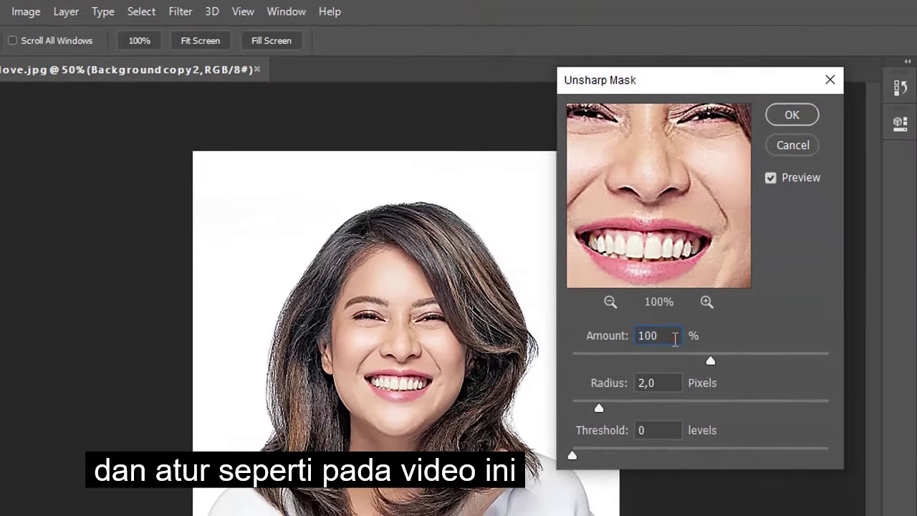
pyautogui.write('100')
pyautogui.doubleClick(642, 430)
pyautogui.click(793, 116)
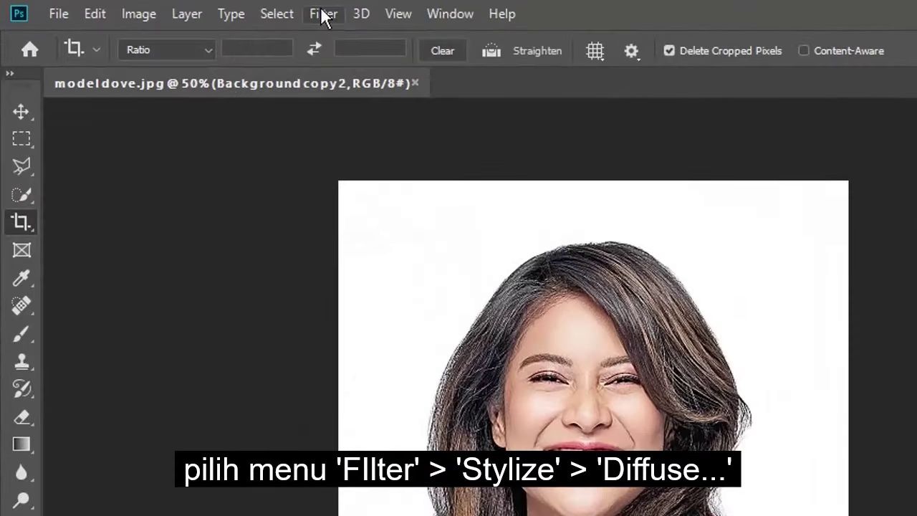
# Apply the Diffuse filter in Anisotropic mode to Background copy 2
pyautogui.click(324, 18)
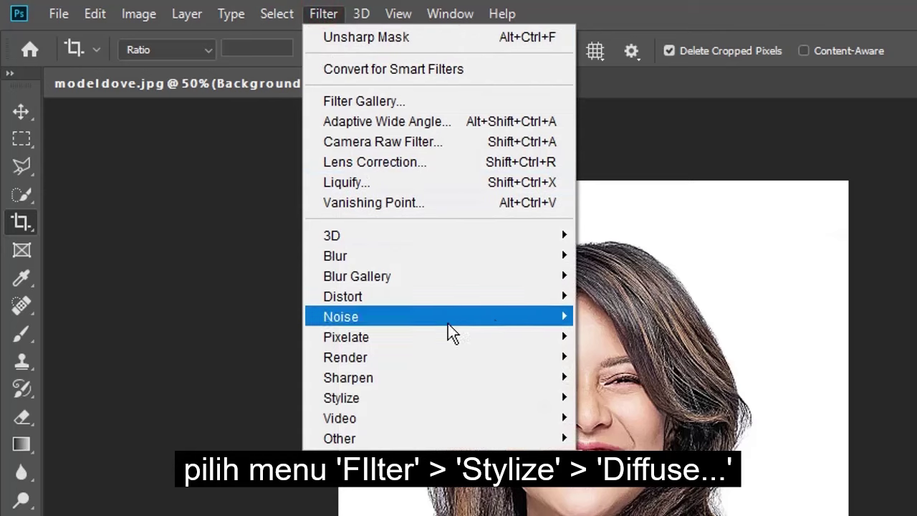
pyautogui.moveTo(341, 398)
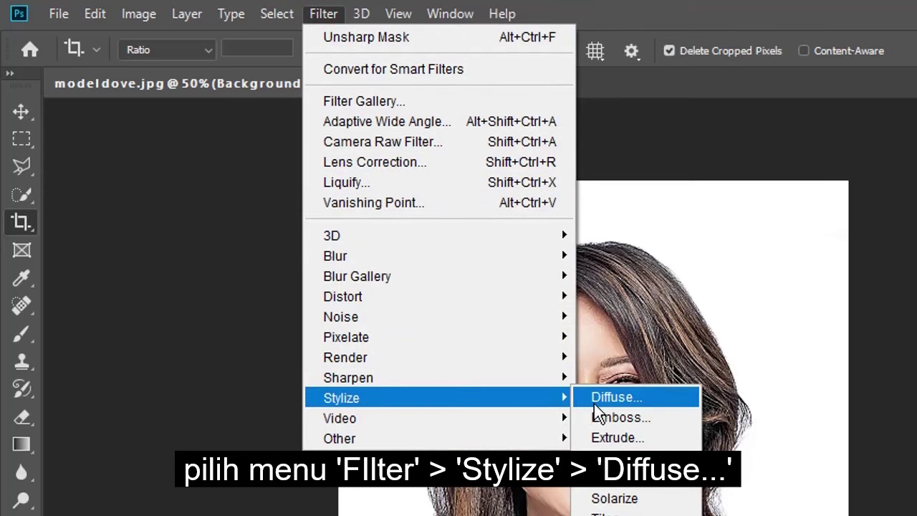
pyautogui.click(595, 403)
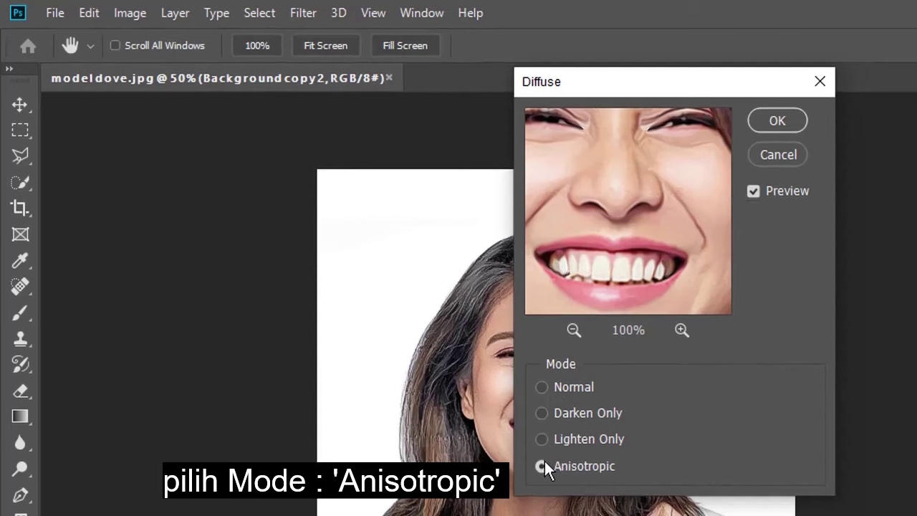
pyautogui.click(789, 119)
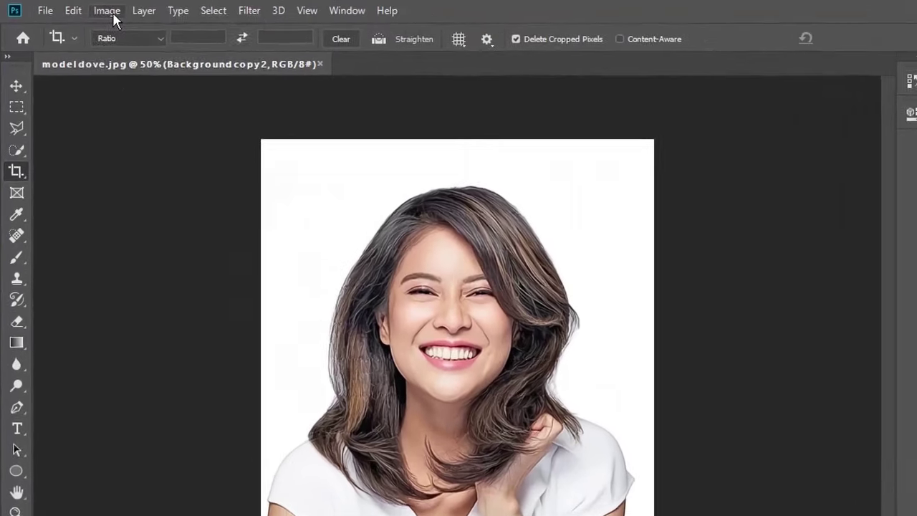
pyautogui.click(91, 10)
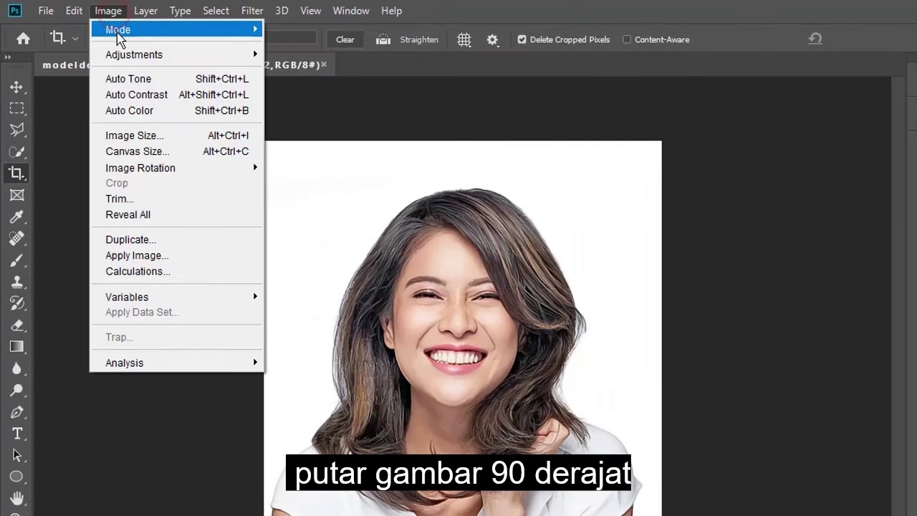
pyautogui.moveTo(140, 167)
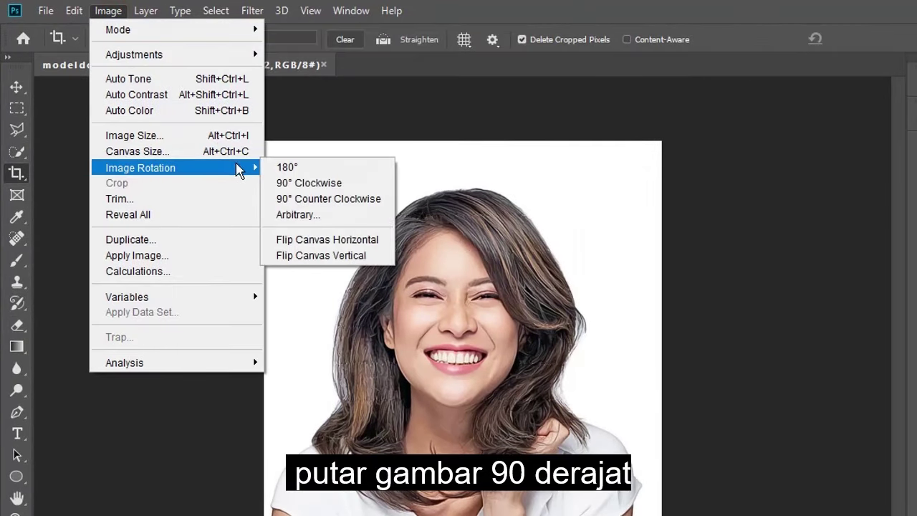
# Twice rotate the image 90° clockwise and reapply Diffuse, leaving it upside down
pyautogui.click(321, 187)
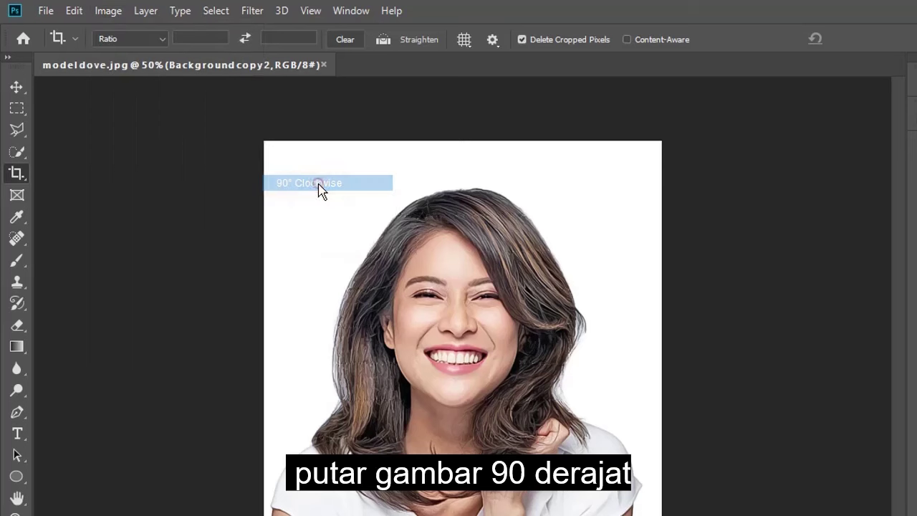
pyautogui.click(253, 11)
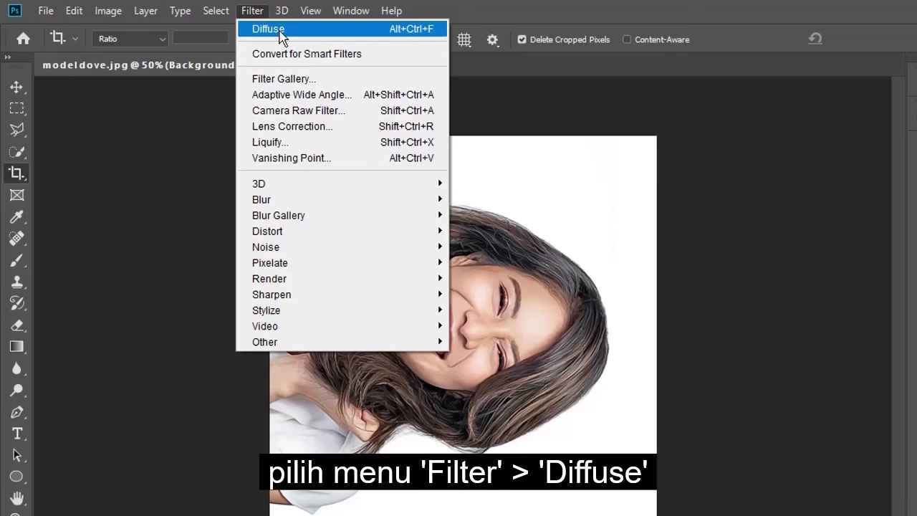
pyautogui.click(279, 30)
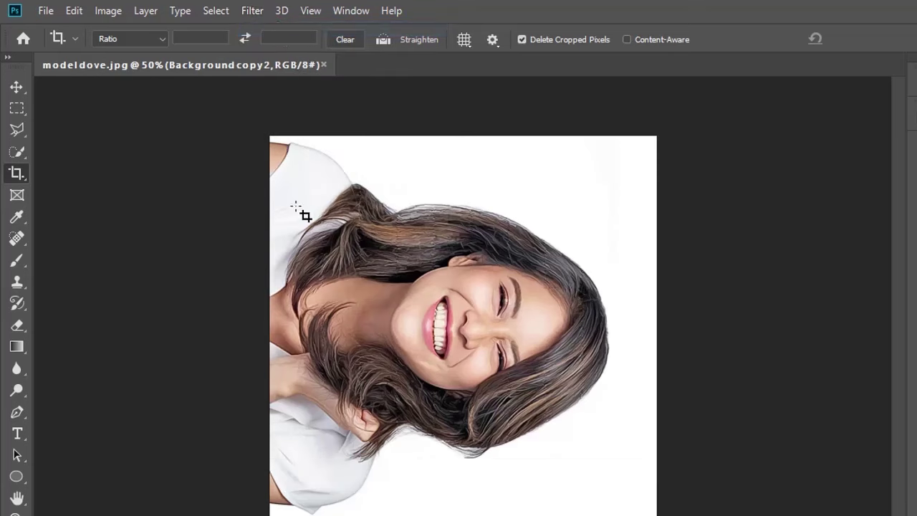
pyautogui.click(109, 11)
pyautogui.moveTo(141, 168)
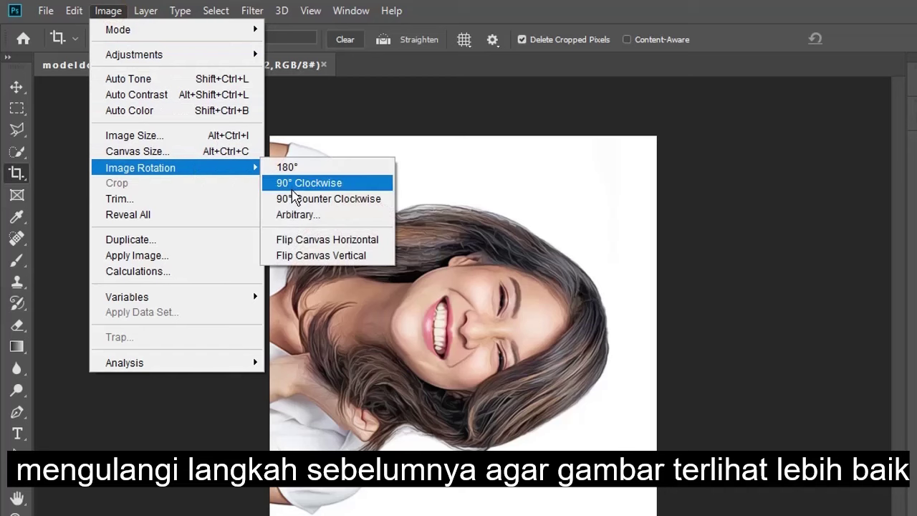
pyautogui.click(298, 188)
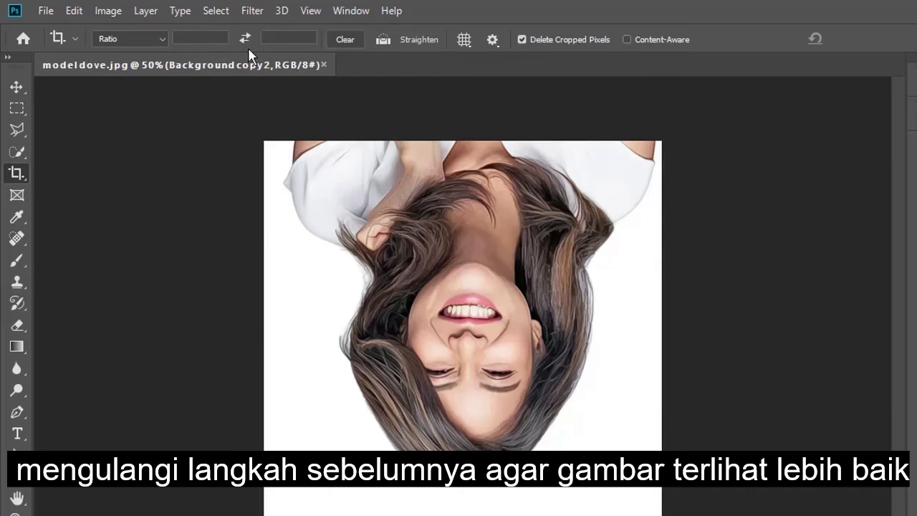
pyautogui.click(251, 11)
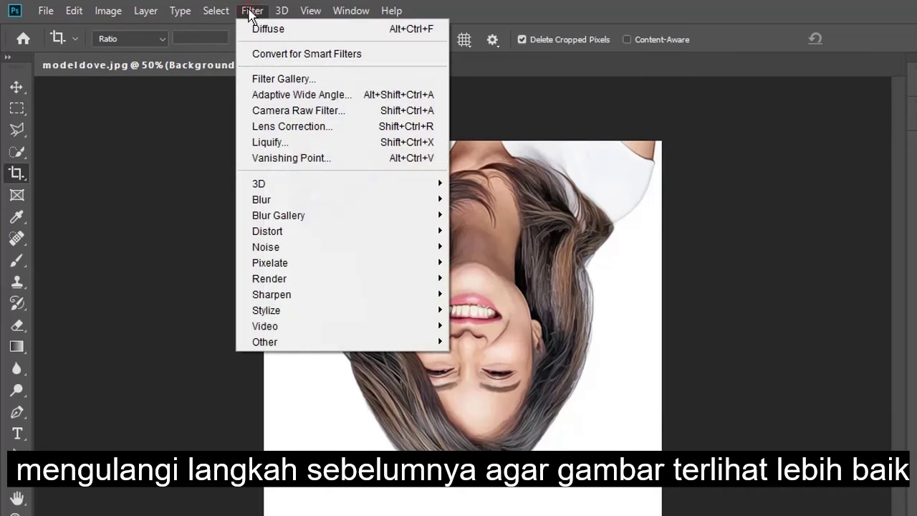
pyautogui.click(296, 29)
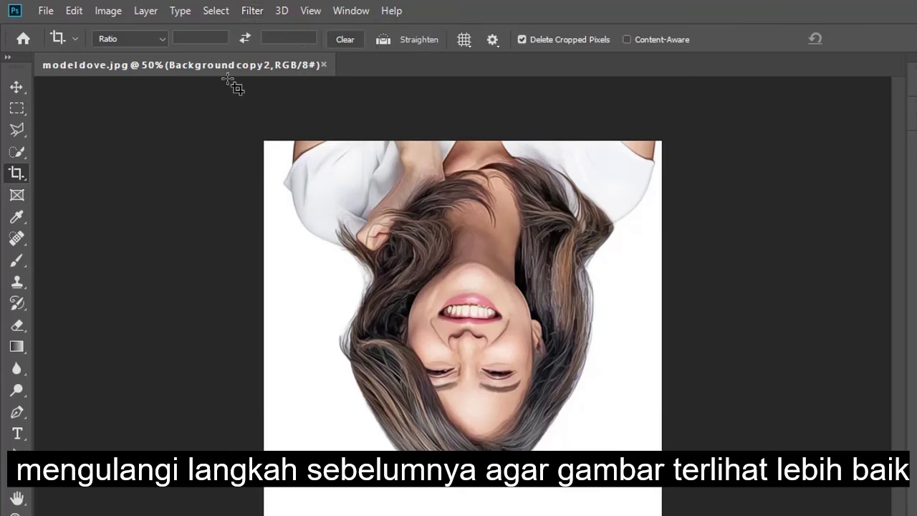
# Rotate 90° clockwise and reapply Diffuse twice more, returning the portrait upright
pyautogui.click(111, 13)
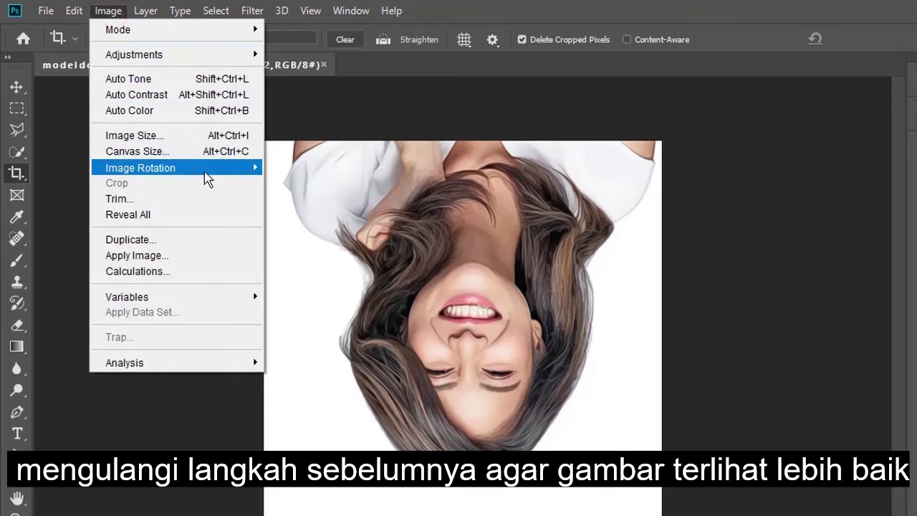
pyautogui.moveTo(140, 168)
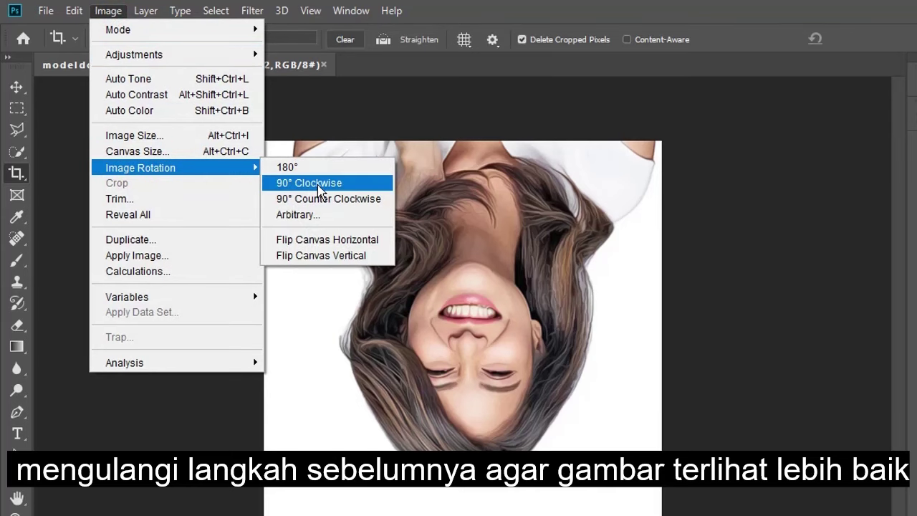
pyautogui.click(319, 184)
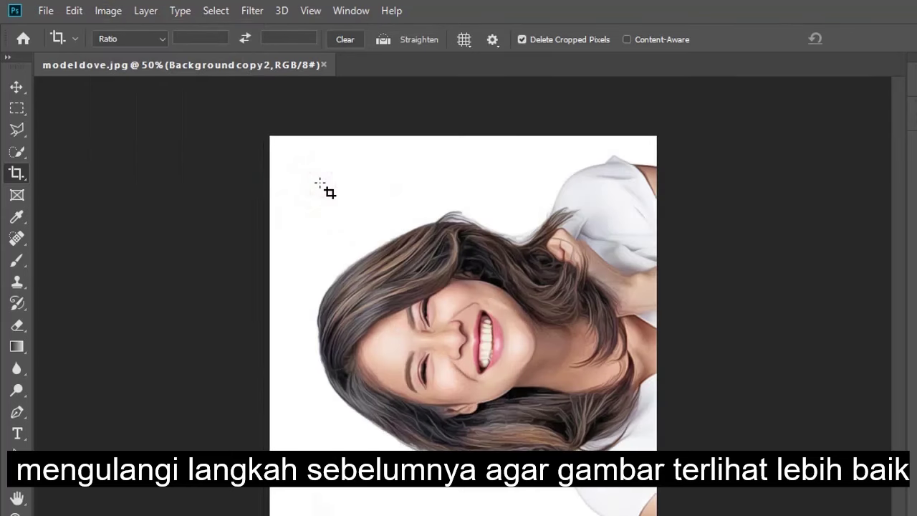
pyautogui.click(244, 16)
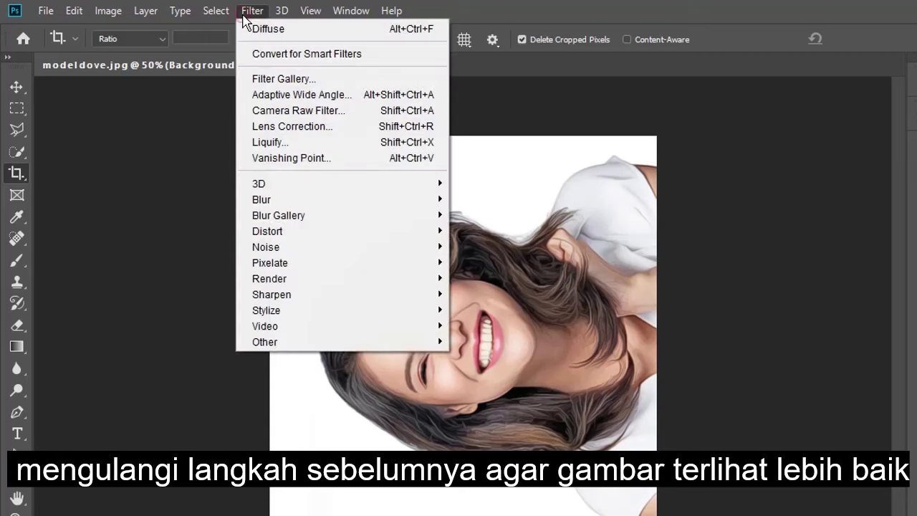
pyautogui.click(281, 28)
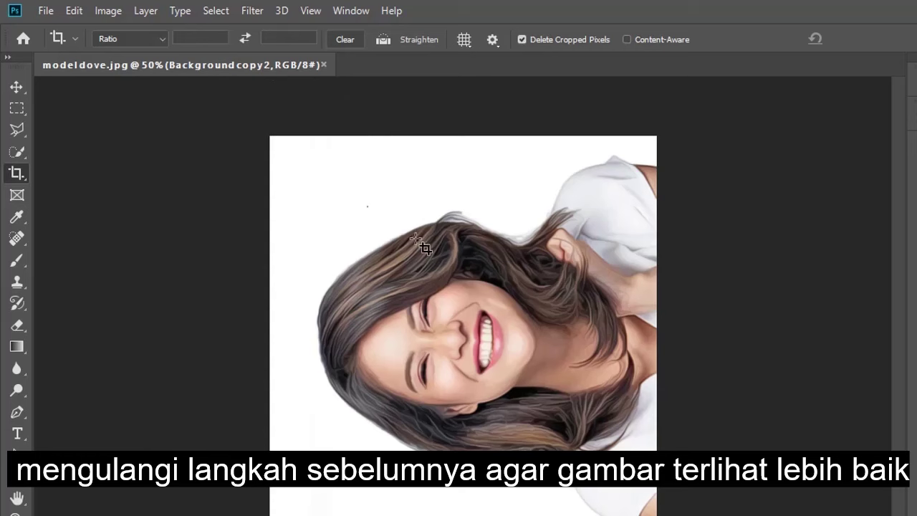
pyautogui.click(108, 11)
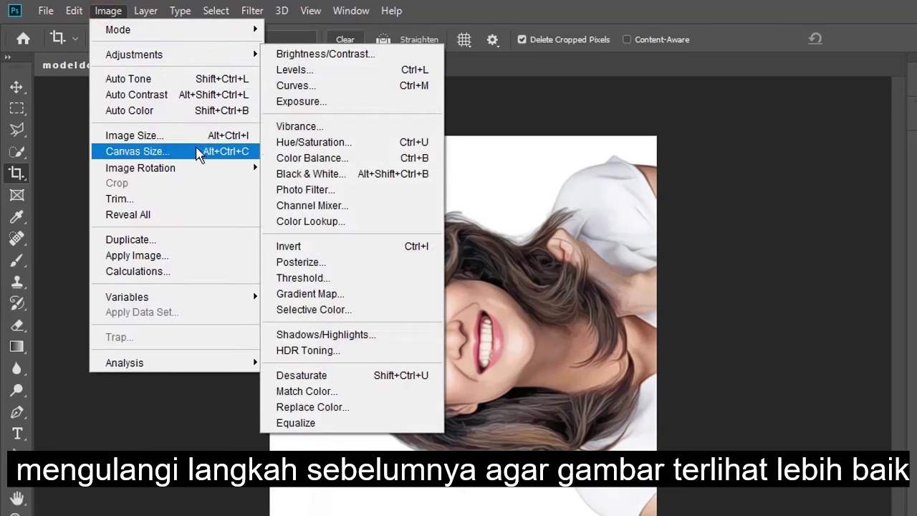
pyautogui.moveTo(140, 168)
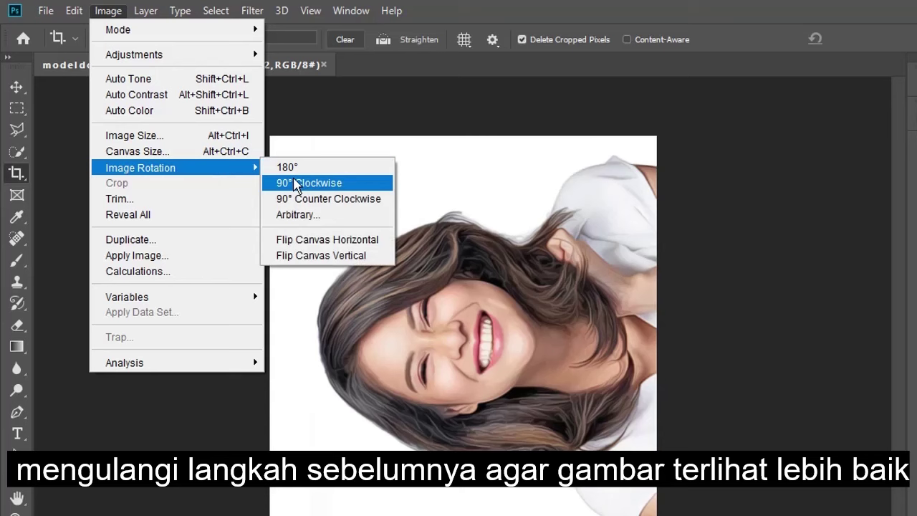
pyautogui.click(304, 184)
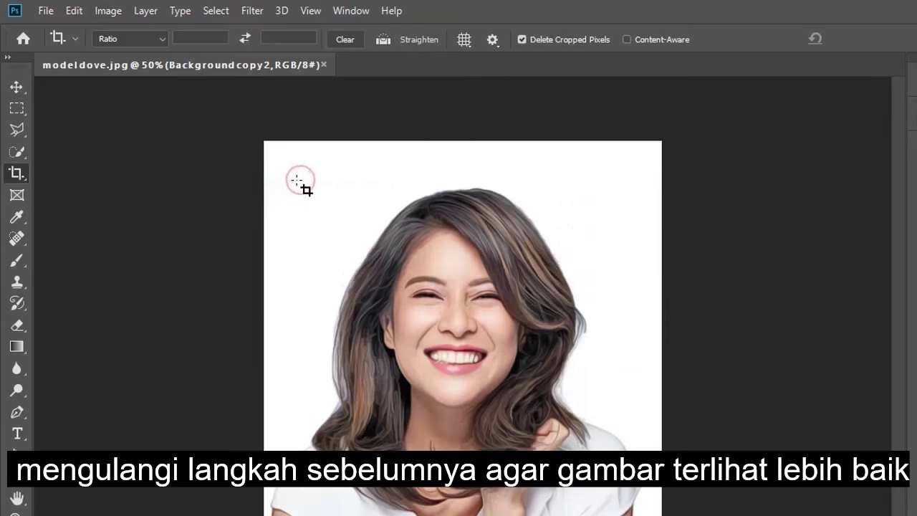
pyautogui.click(251, 11)
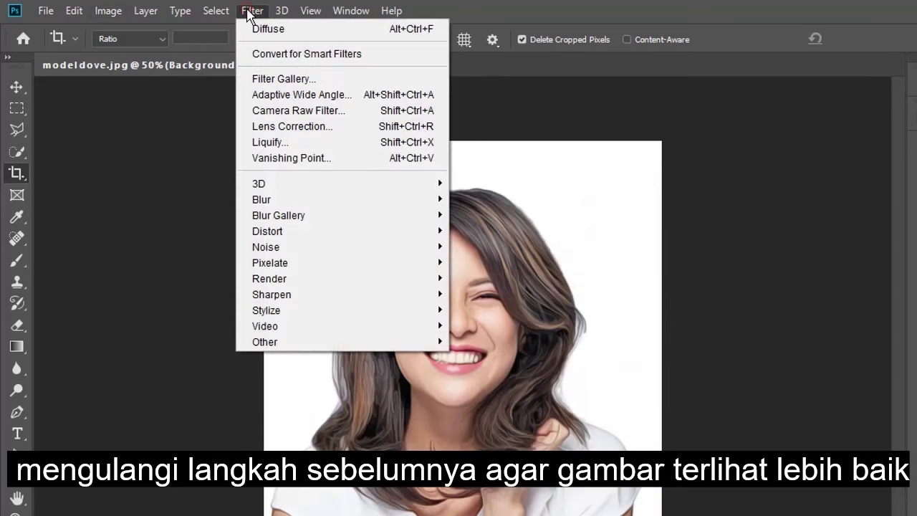
pyautogui.click(293, 29)
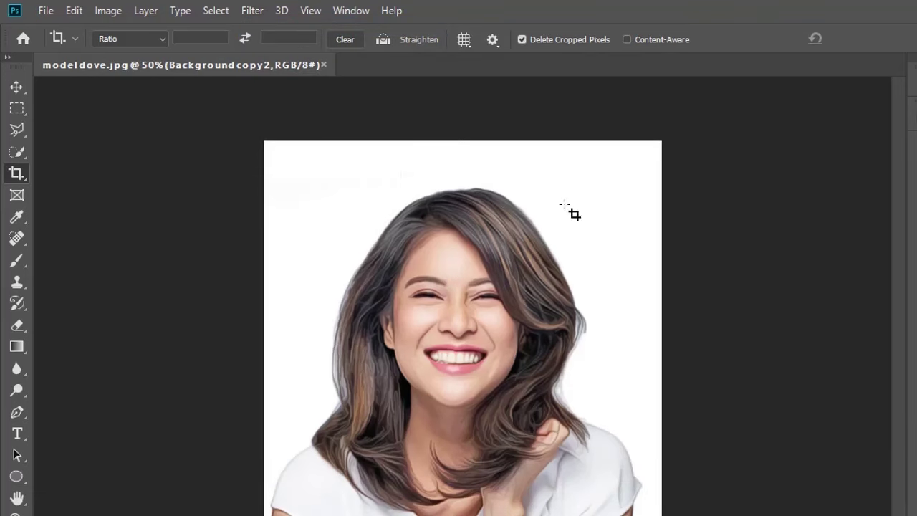
pyautogui.click(254, 12)
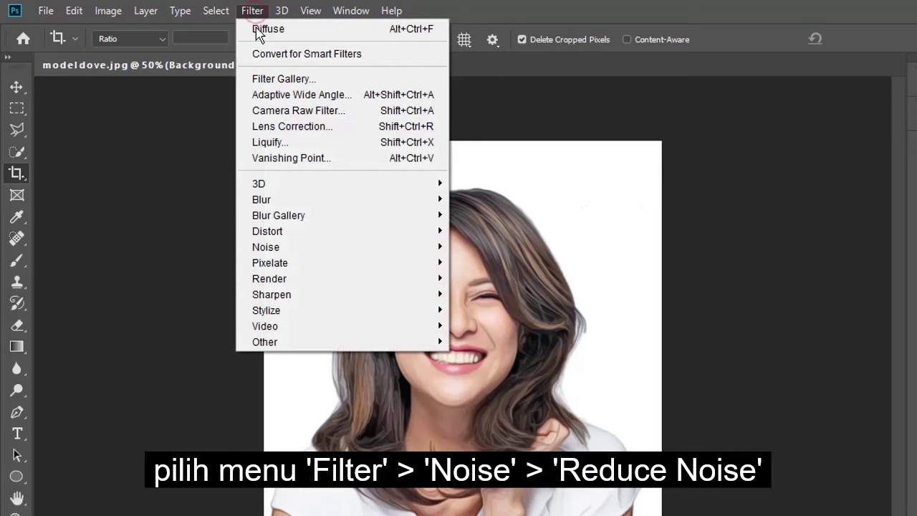
pyautogui.moveTo(265, 247)
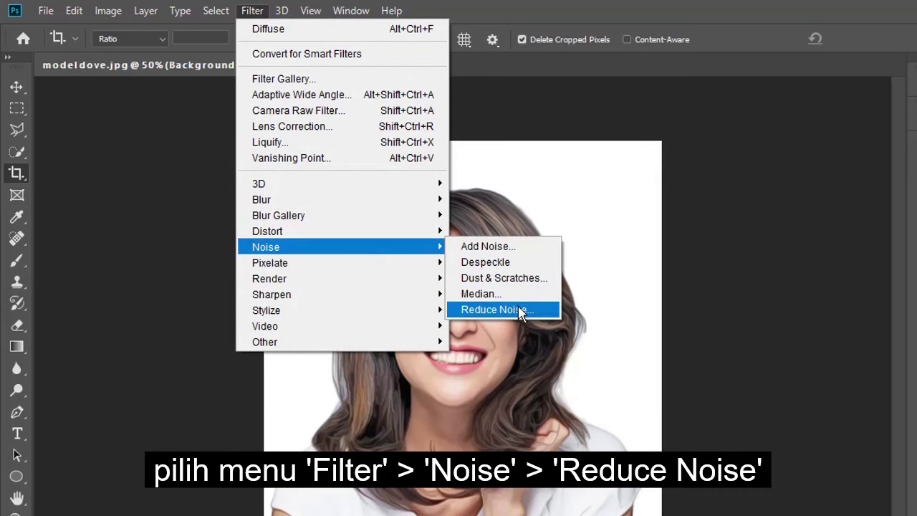
# Apply Reduce Noise at Strength 10 with Preserve Details, Color Noise and Sharpen Details at 0
pyautogui.click(520, 309)
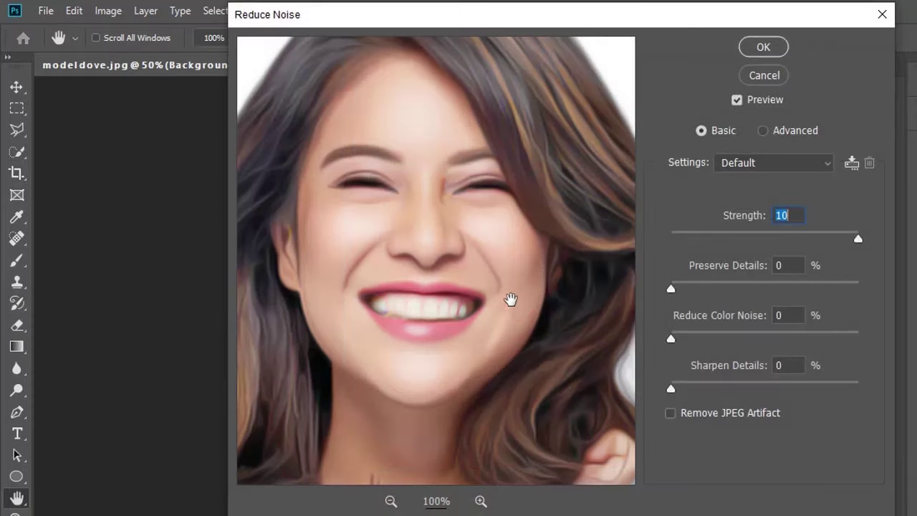
pyautogui.moveTo(815, 243); pyautogui.dragTo(880, 246)
pyautogui.click(801, 216)
pyautogui.click(797, 269)
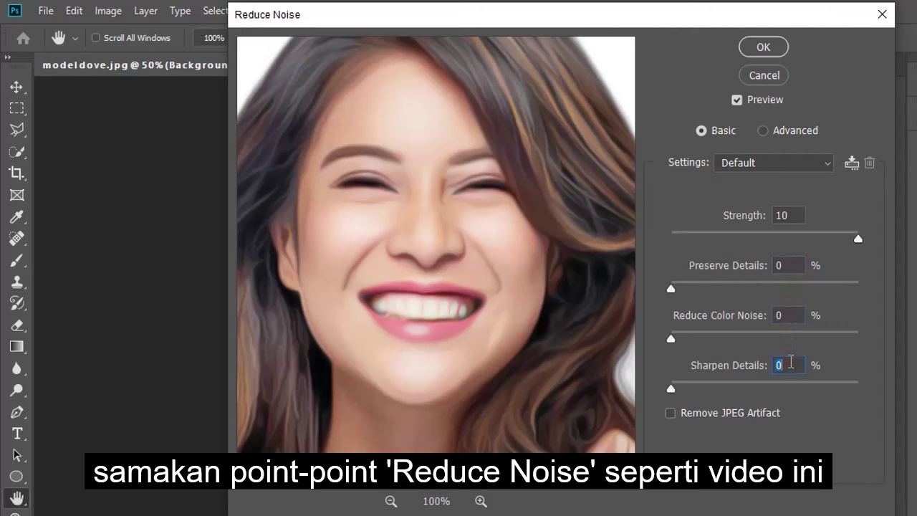
pyautogui.click(770, 47)
pyautogui.press('c')
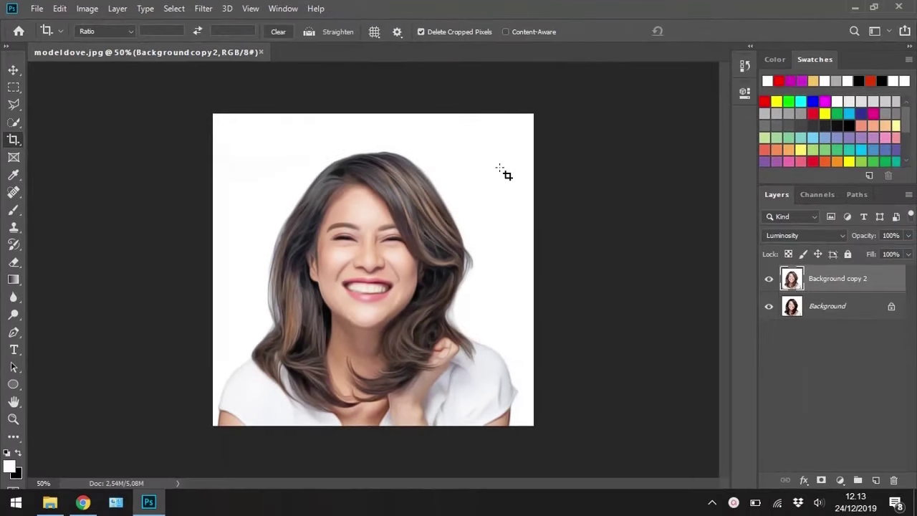
pyautogui.press('v')
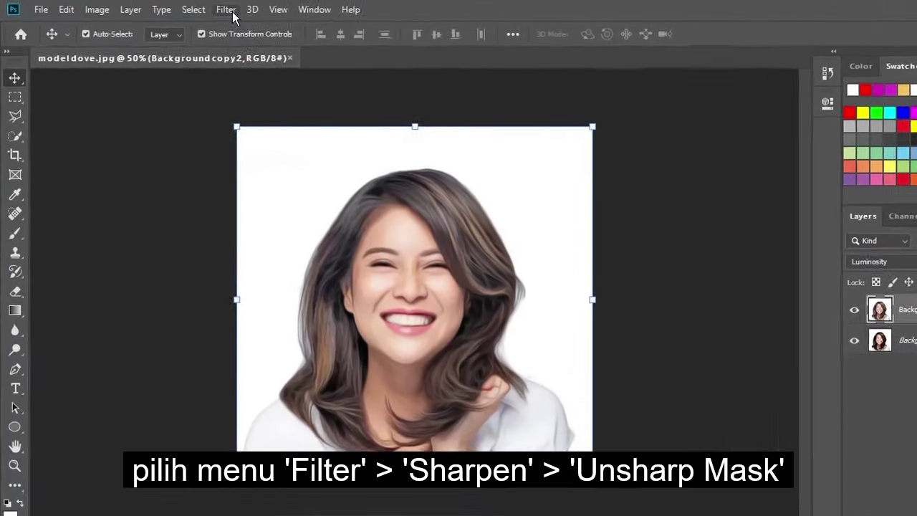
# Sharpen the portrait with Unsharp Mask at 100% amount, 2.0-pixel radius and 0 threshold
pyautogui.click(203, 8)
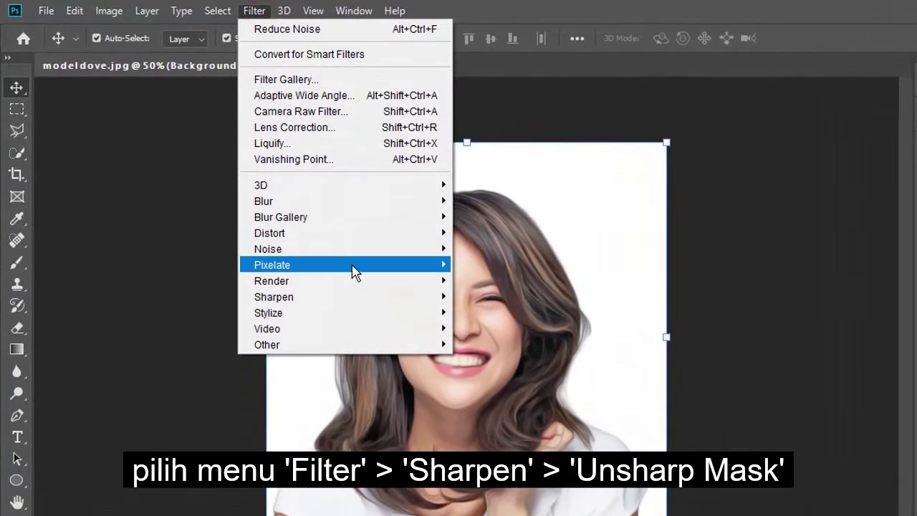
pyautogui.moveTo(274, 297)
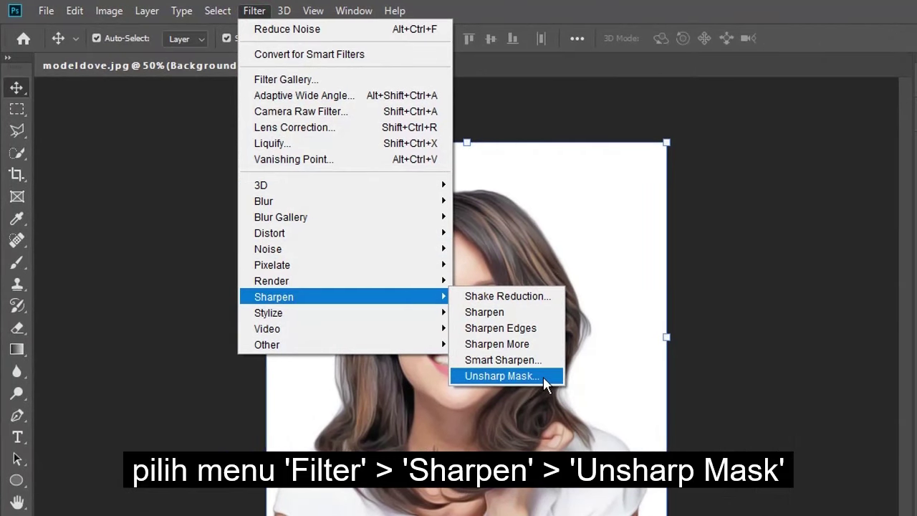
pyautogui.click(544, 377)
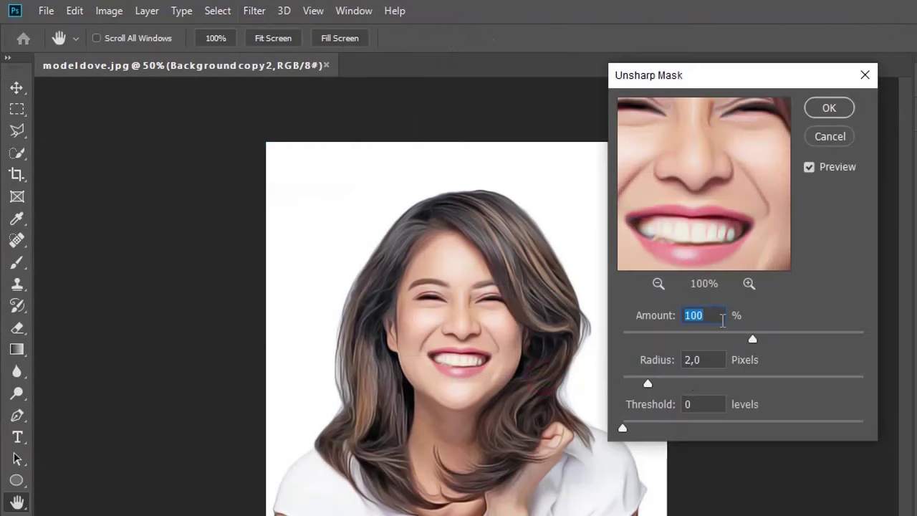
pyautogui.write('100')
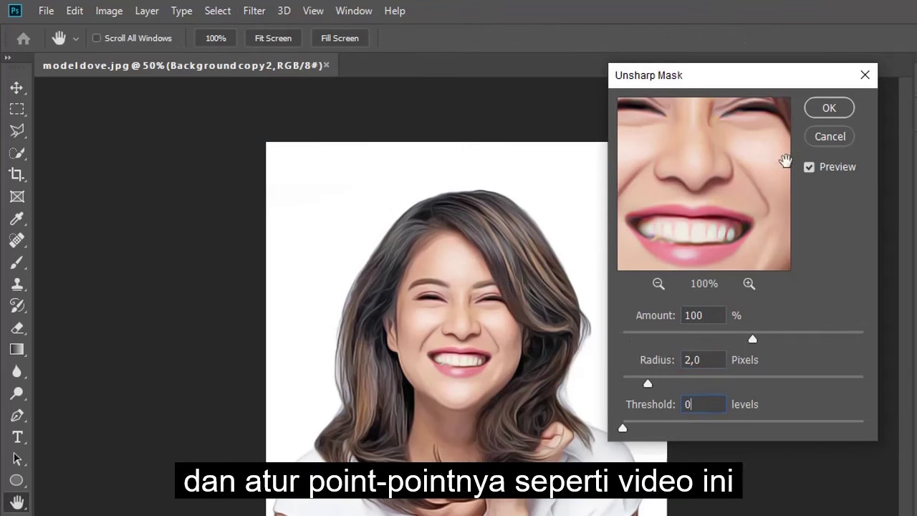
pyautogui.click(828, 109)
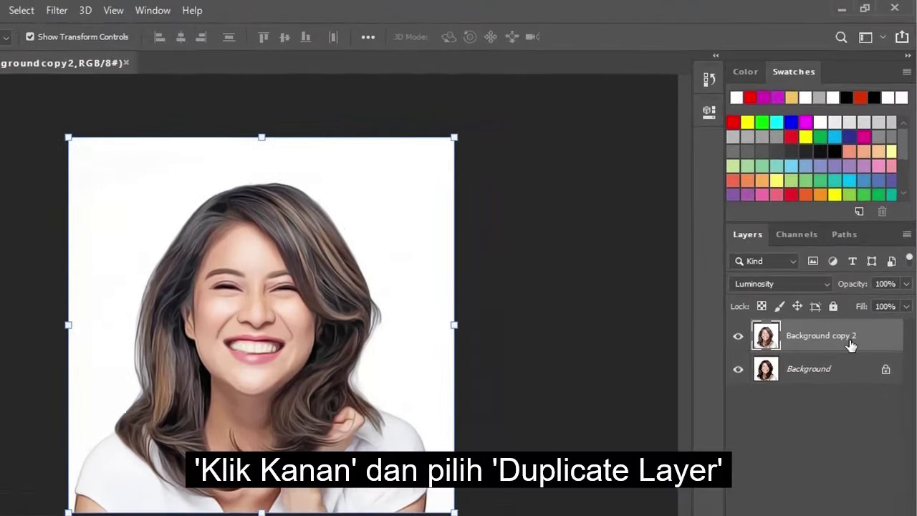
pyautogui.rightClick(860, 284)
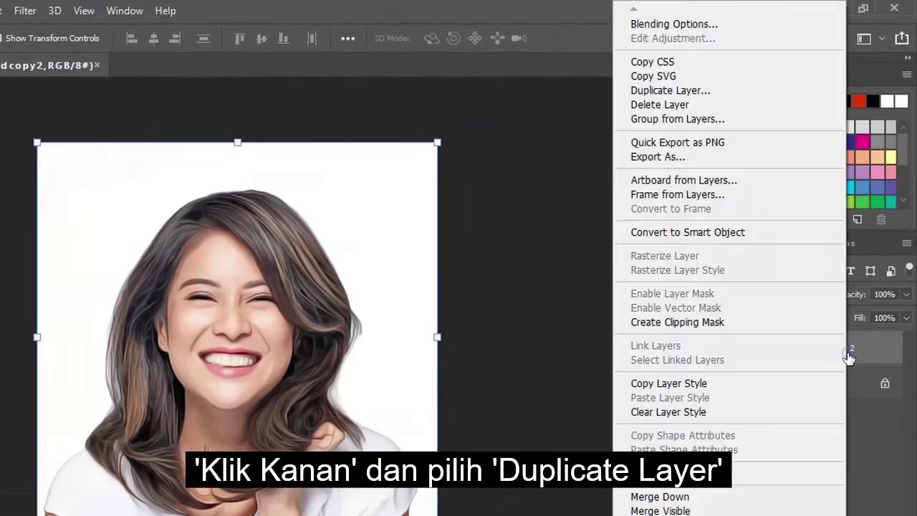
# Duplicate Background copy 2 as a new Background copy 3 layer
pyautogui.click(666, 91)
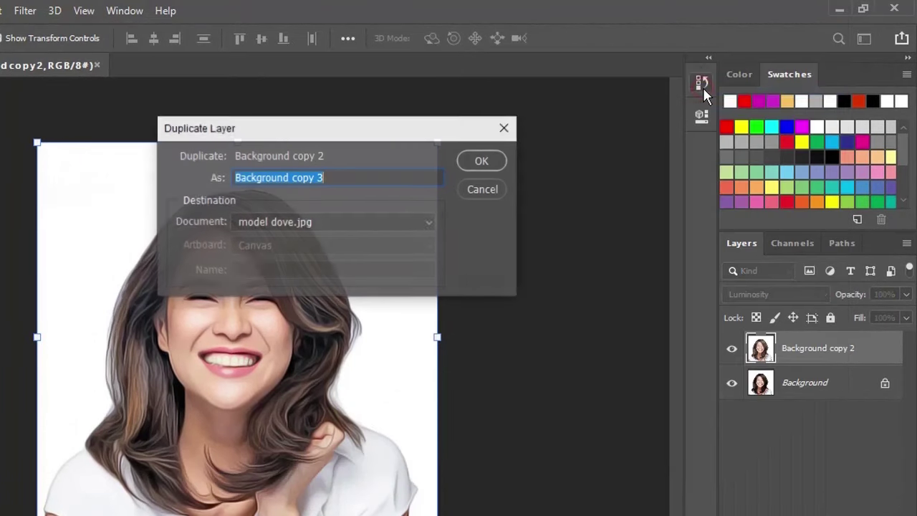
pyautogui.click(485, 161)
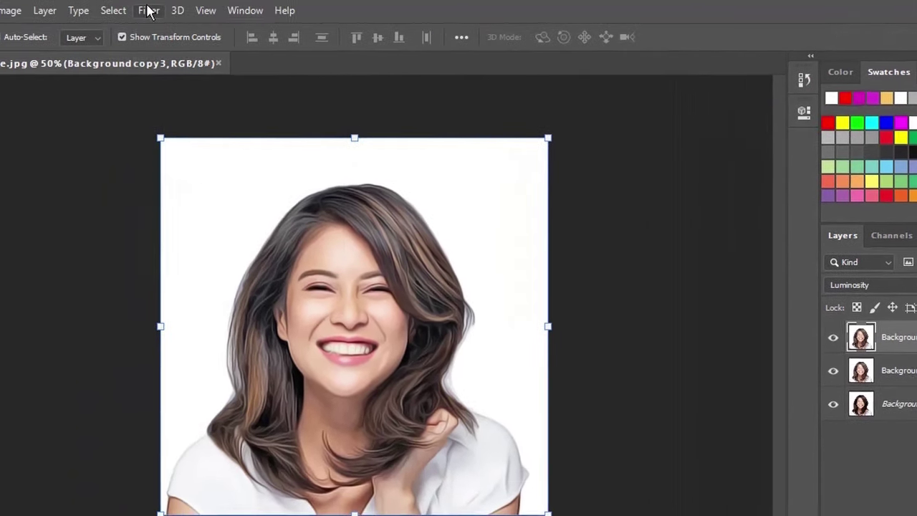
pyautogui.click(149, 10)
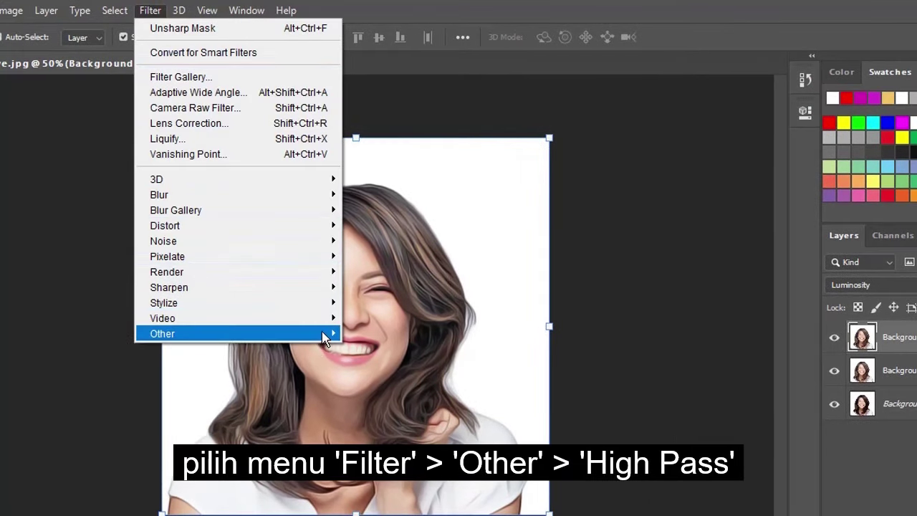
pyautogui.moveTo(237, 334)
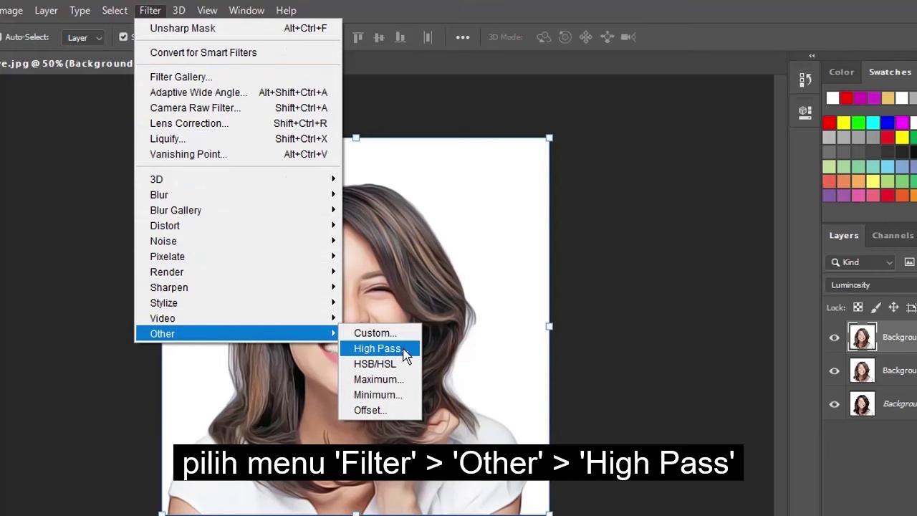
# Apply a 2-pixel High Pass to Background copy 3 and blend it in Overlay
pyautogui.click(406, 352)
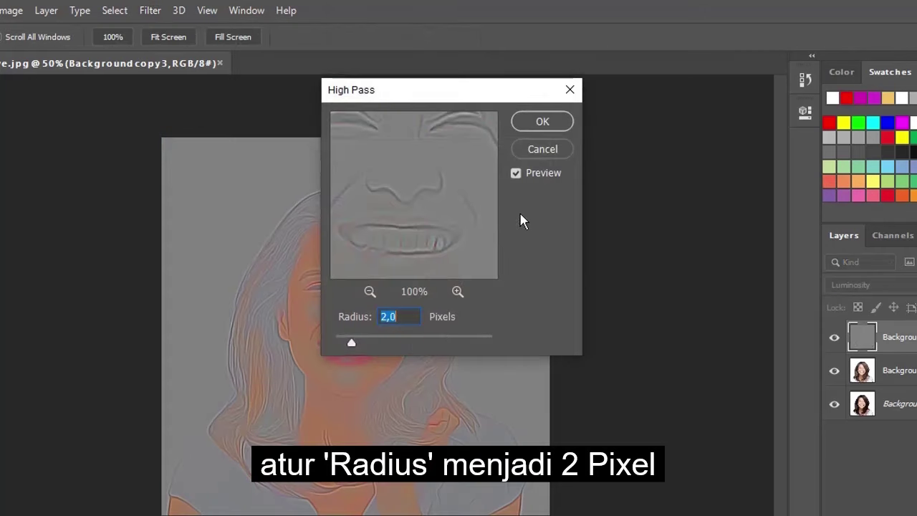
pyautogui.click(549, 120)
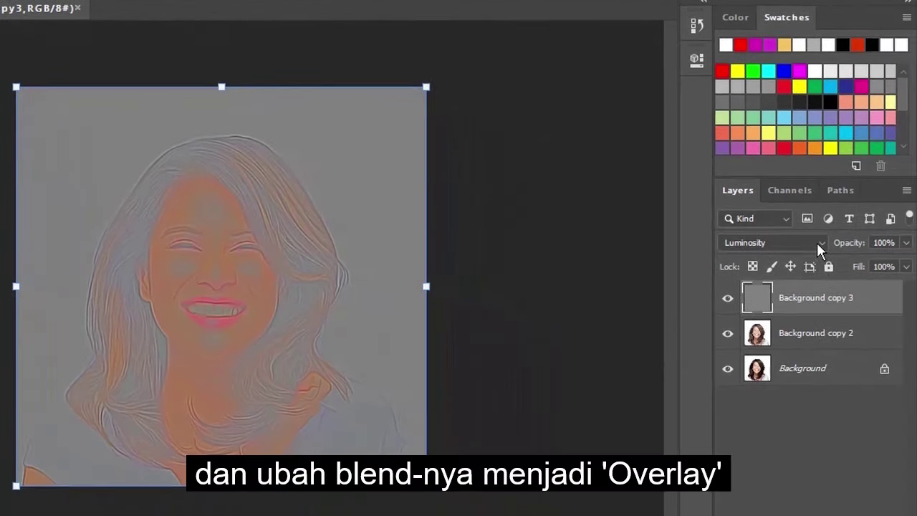
pyautogui.click(821, 243)
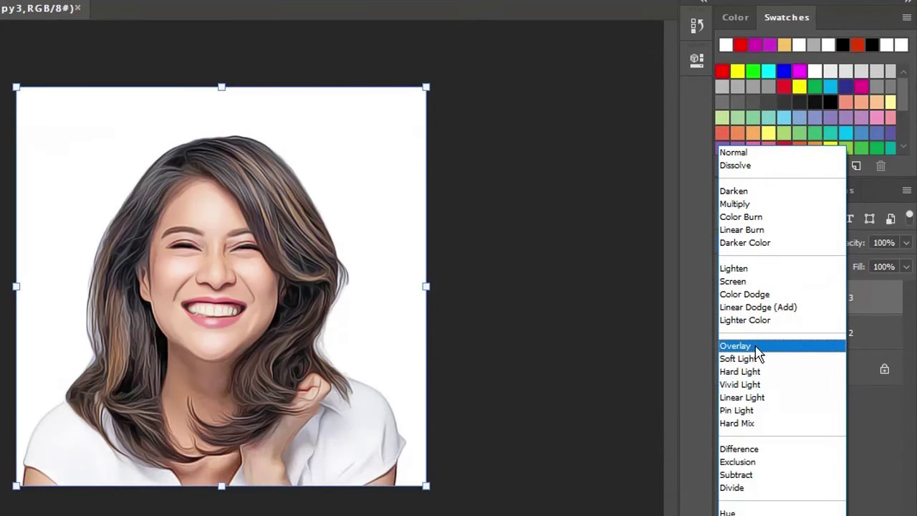
pyautogui.click(758, 348)
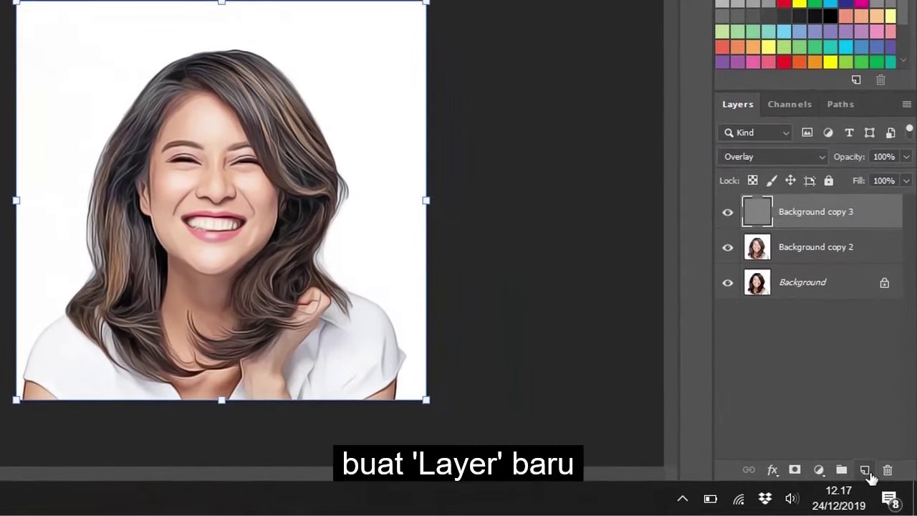
# Add Layer 1 and brush magenta (ea38ff) over the right side of the image
pyautogui.click(864, 470)
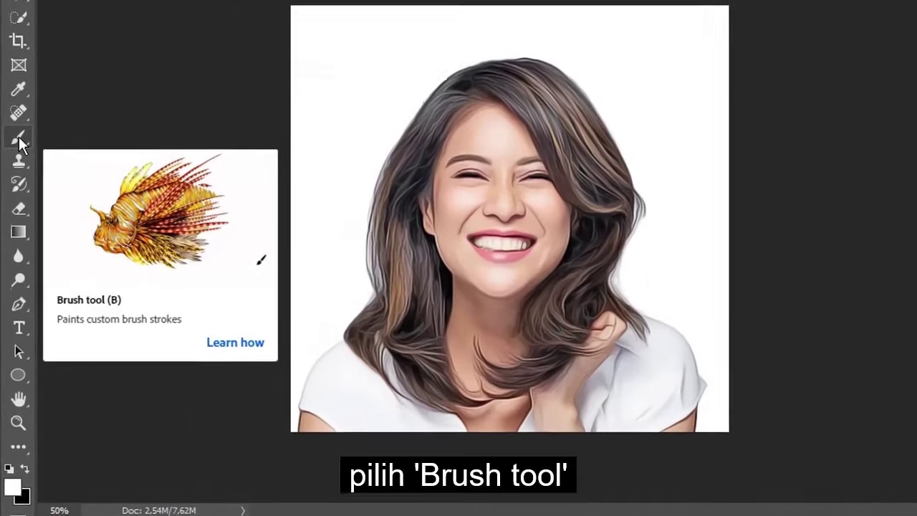
pyautogui.click(14, 210)
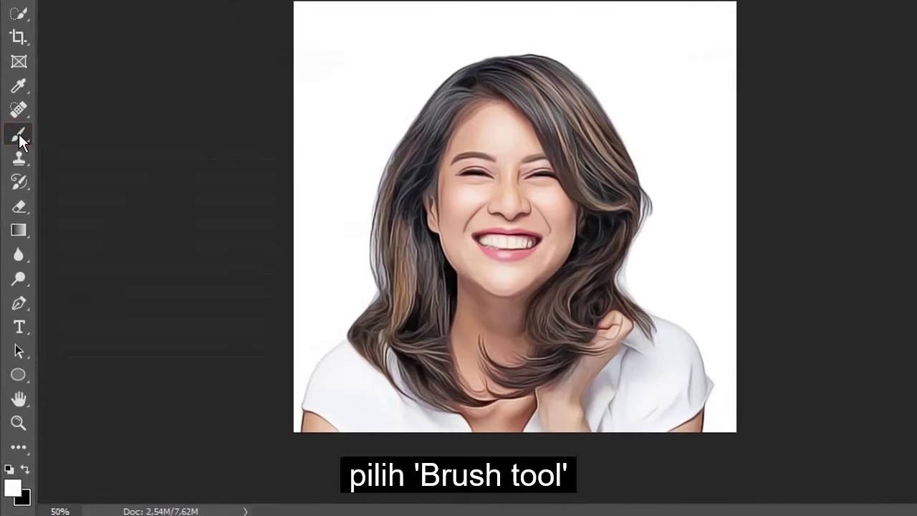
pyautogui.click(12, 488)
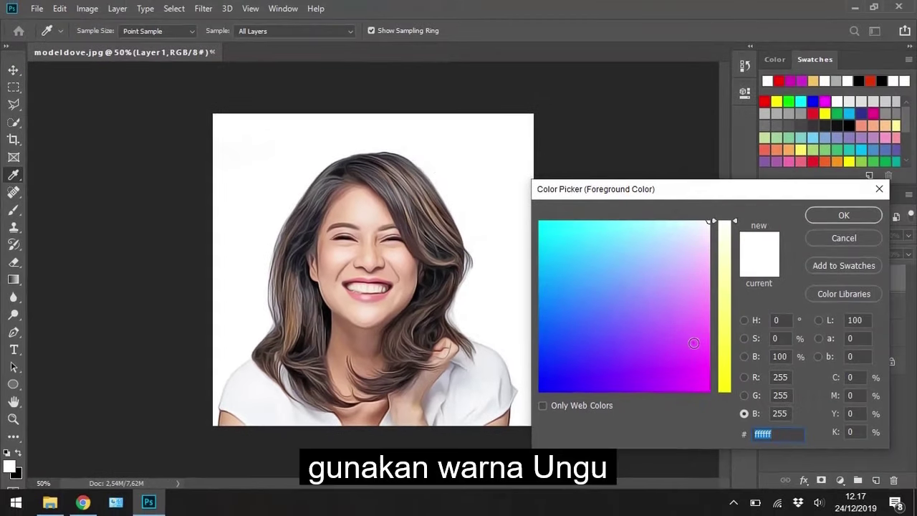
pyautogui.click(696, 355)
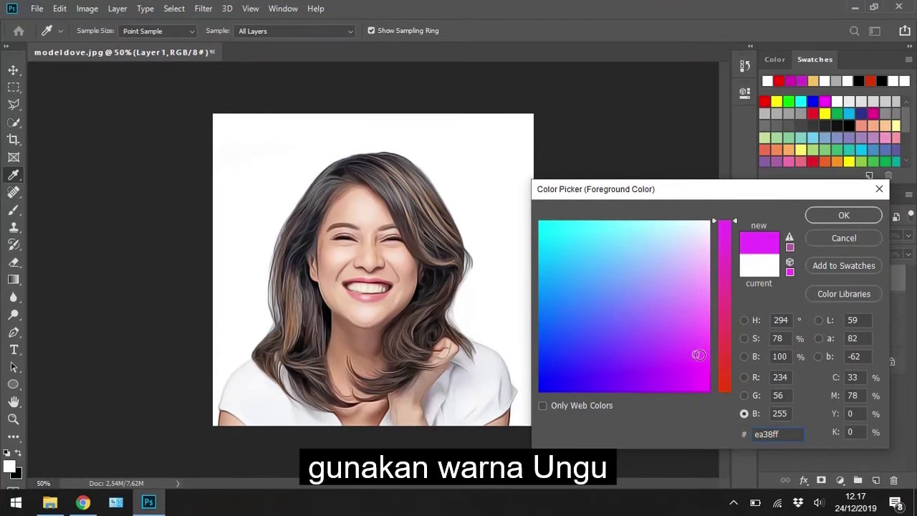
pyautogui.click(848, 215)
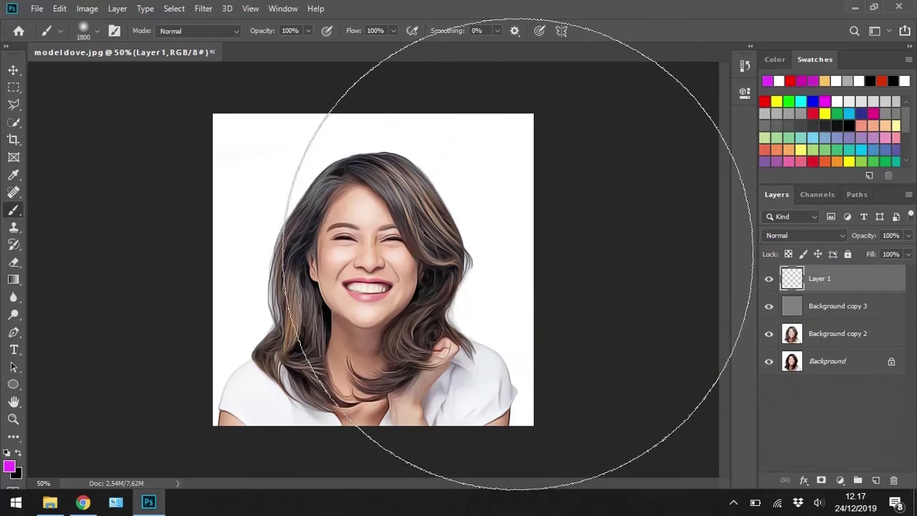
pyautogui.click(518, 255)
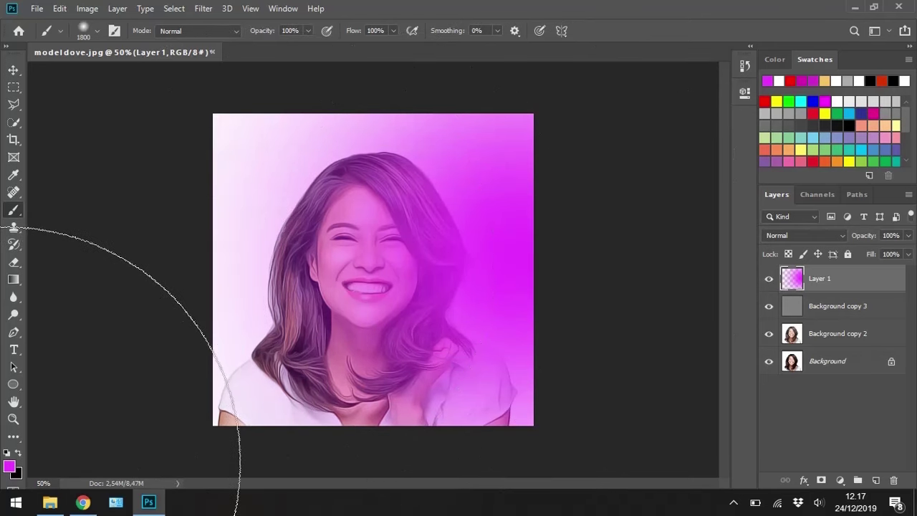
# Brush pure red (ff0000) over the left part of the image
pyautogui.click(9, 467)
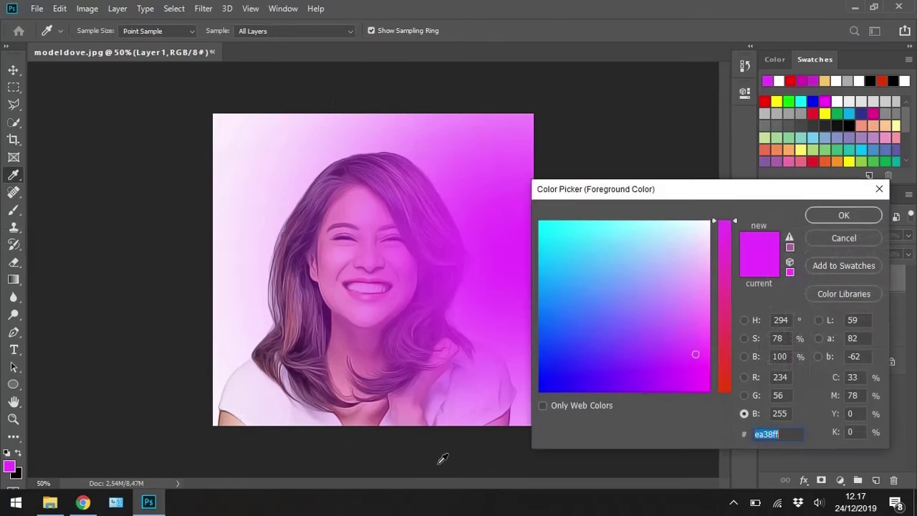
pyautogui.moveTo(730, 370); pyautogui.dragTo(728, 397)
pyautogui.click(711, 390)
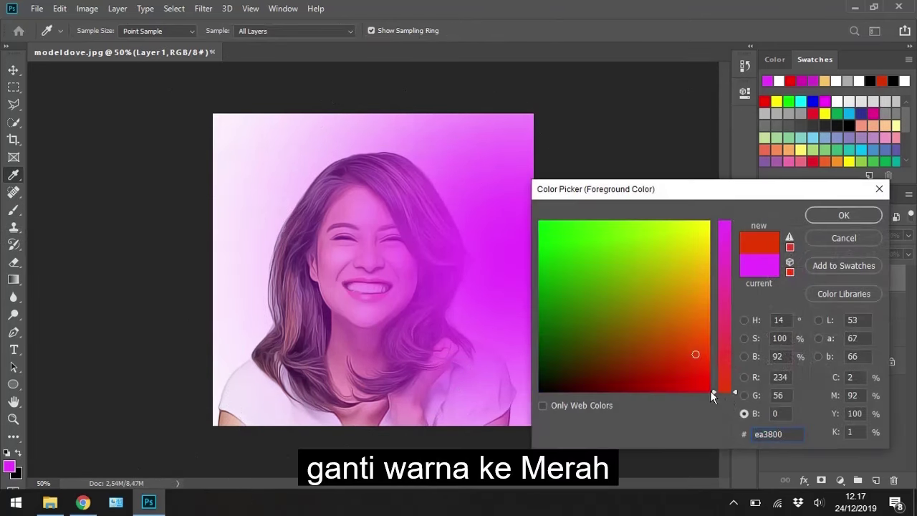
pyautogui.moveTo(710, 390); pyautogui.dragTo(711, 395)
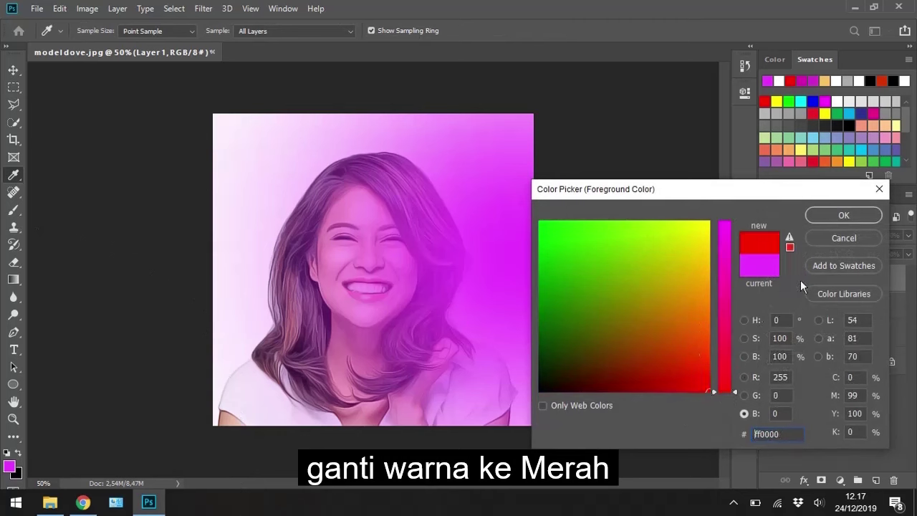
pyautogui.click(834, 215)
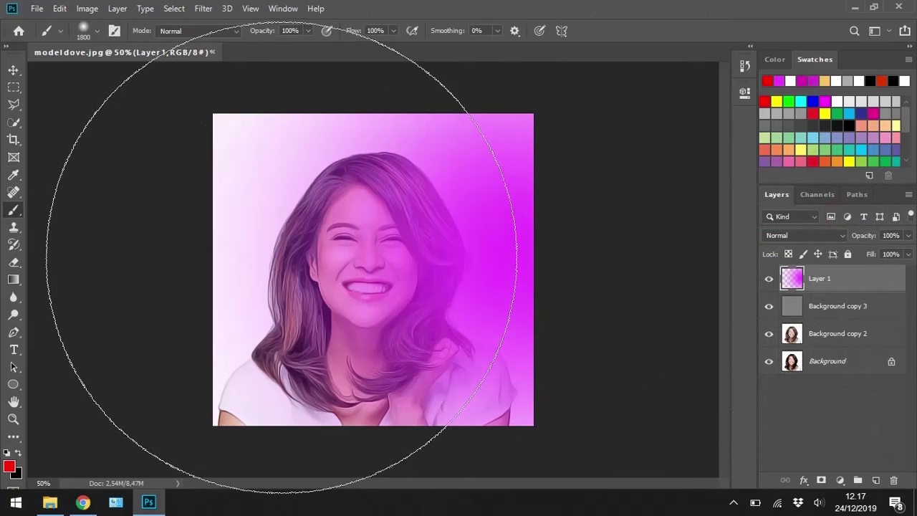
pyautogui.click(281, 258)
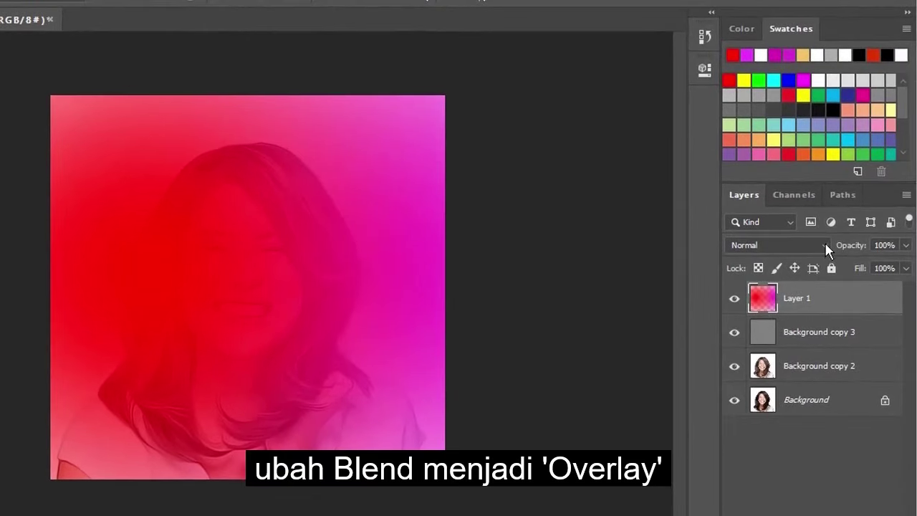
# Blend Layer 1 in Overlay mode at about 50% opacity
pyautogui.click(825, 244)
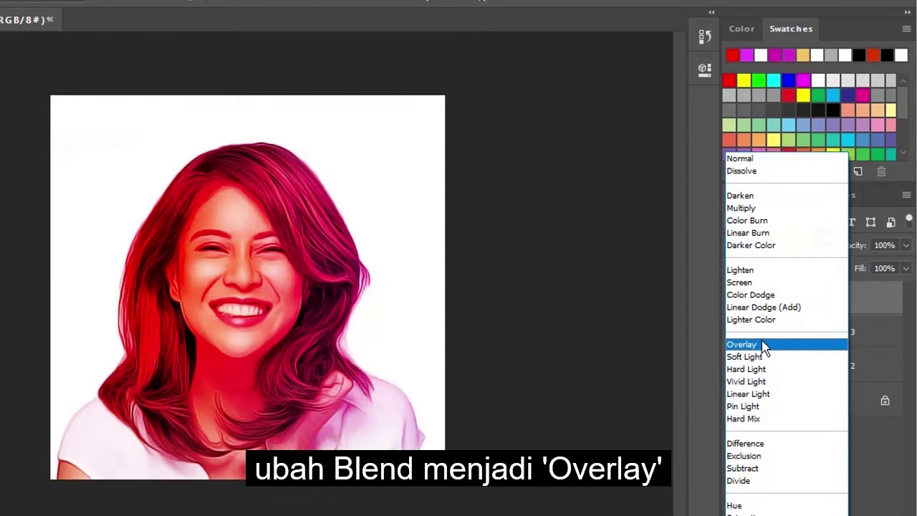
pyautogui.click(764, 346)
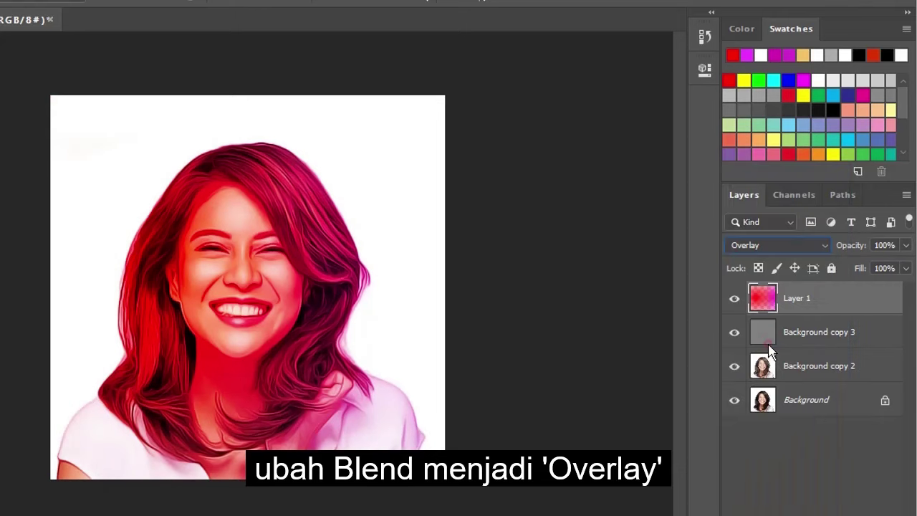
pyautogui.click(907, 246)
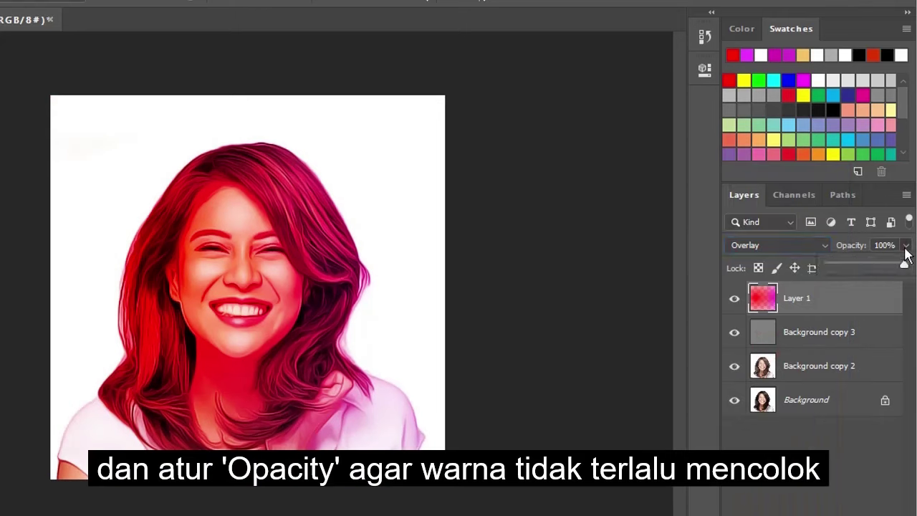
pyautogui.moveTo(904, 265); pyautogui.dragTo(867, 267)
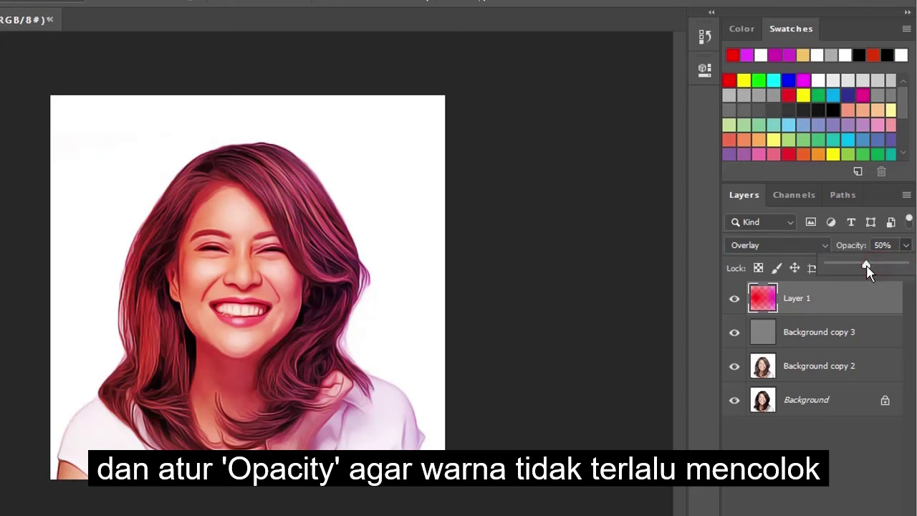
pyautogui.click(815, 452)
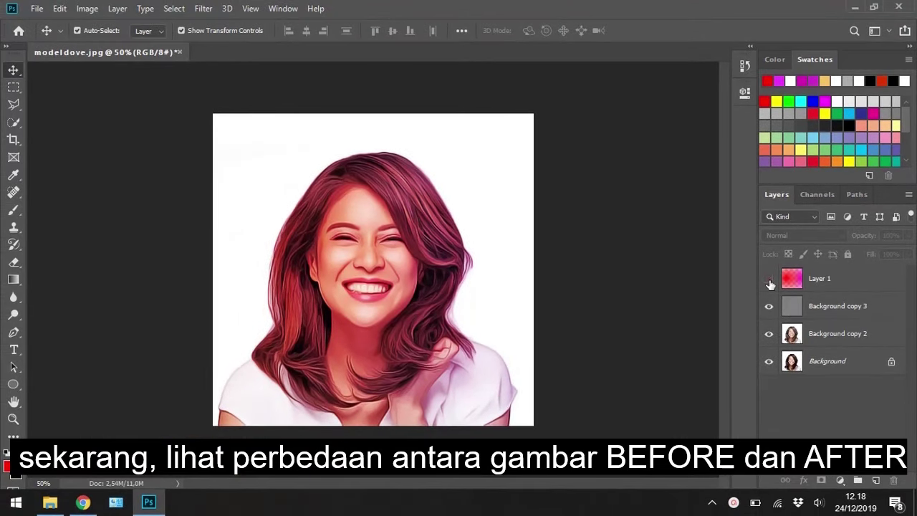
pyautogui.click(769, 279)
pyautogui.click(769, 306)
pyautogui.click(769, 334)
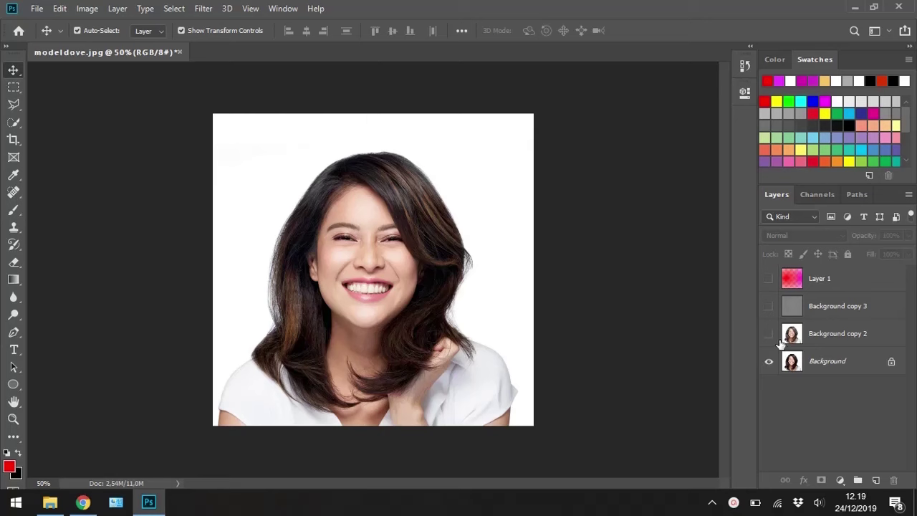
pyautogui.click(769, 334)
pyautogui.click(769, 306)
pyautogui.click(768, 279)
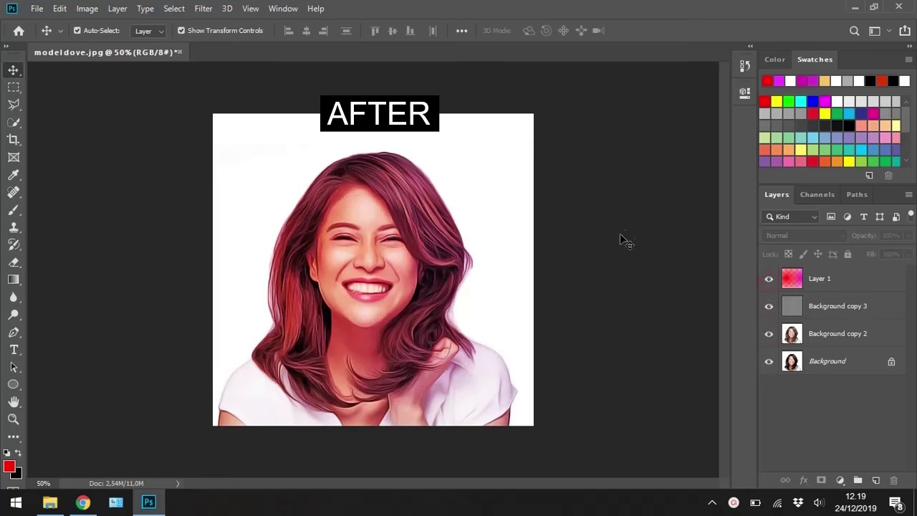